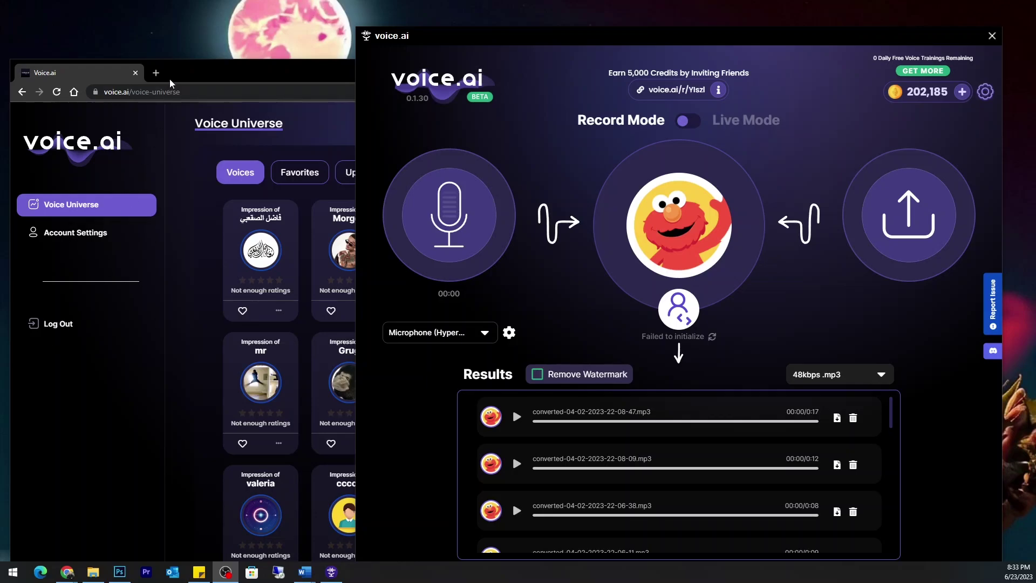
Step: Arrange the browser window and bring the desktop voice changer back to the front
click(158, 141)
drag(289, 69, 287, 28)
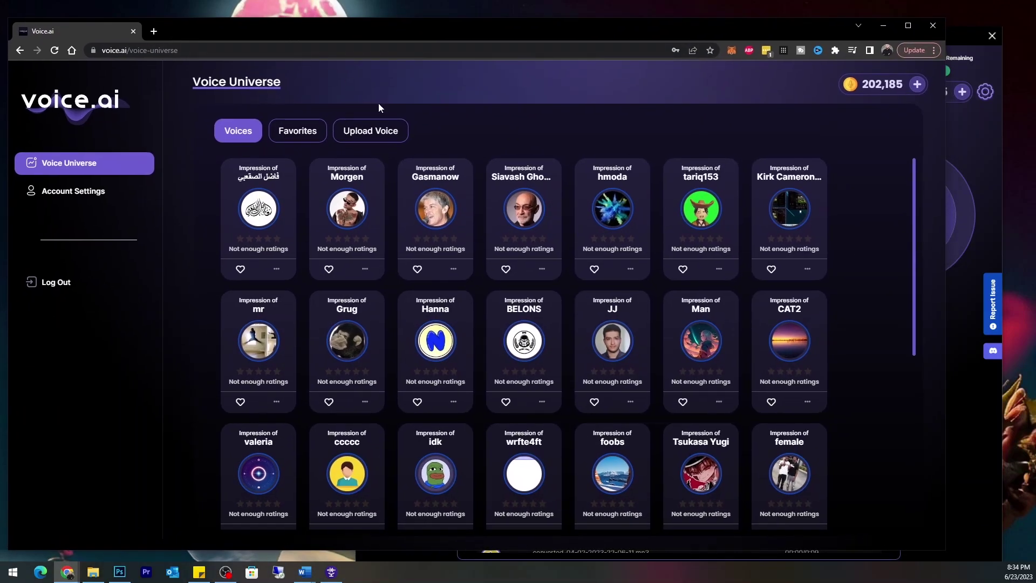
click(979, 146)
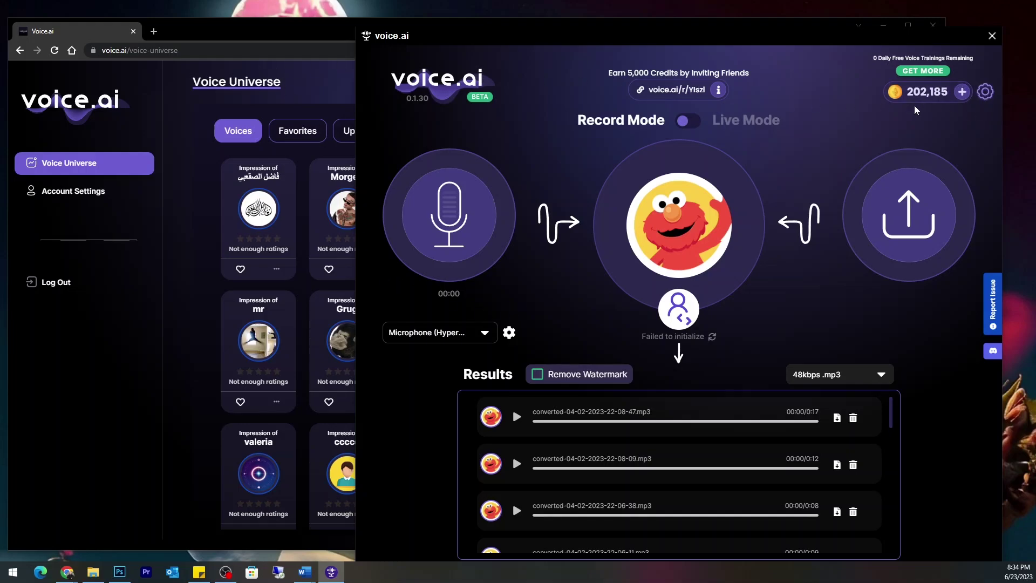
Step: Open Voice Universe from the account menu and browse the shared voice grid
click(985, 92)
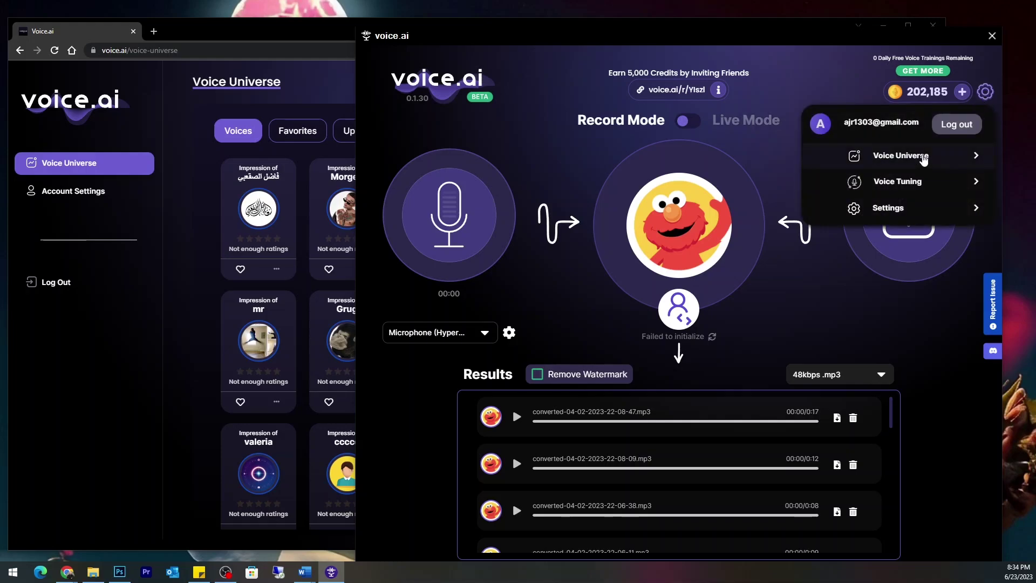
click(924, 158)
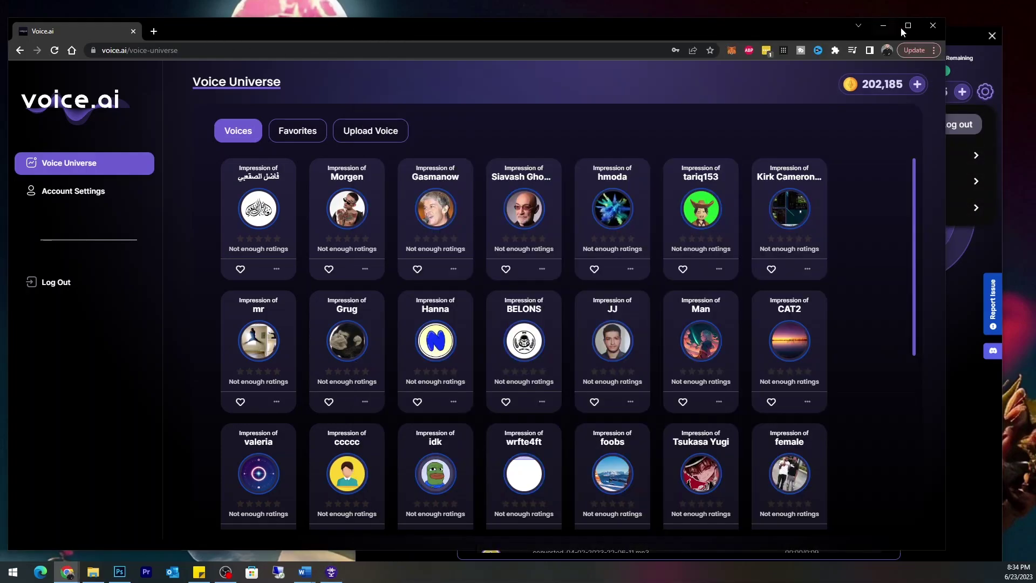
scroll(462, 223, down, 5)
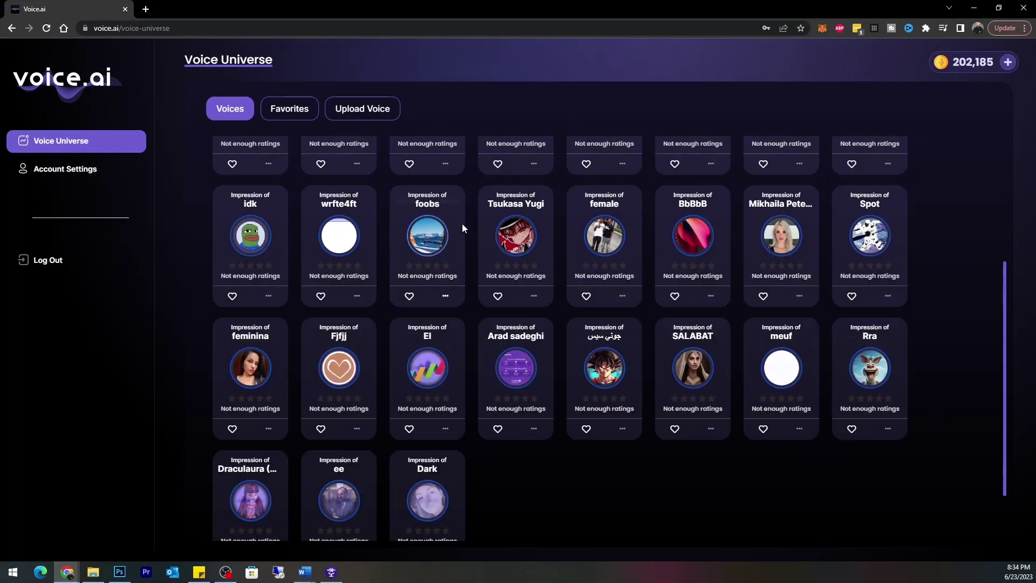
scroll(464, 224, down, 12)
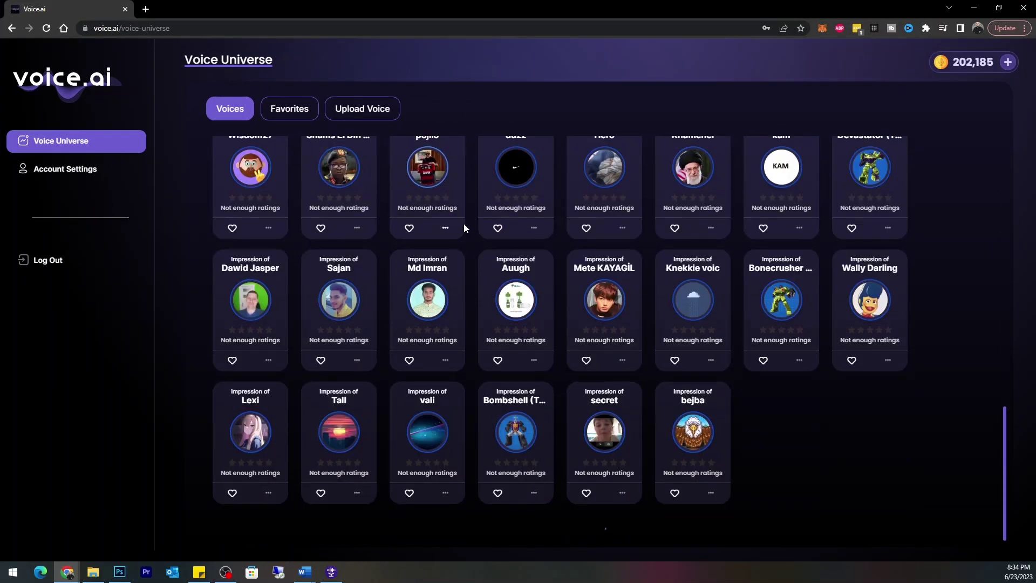
scroll(464, 225, down, 5)
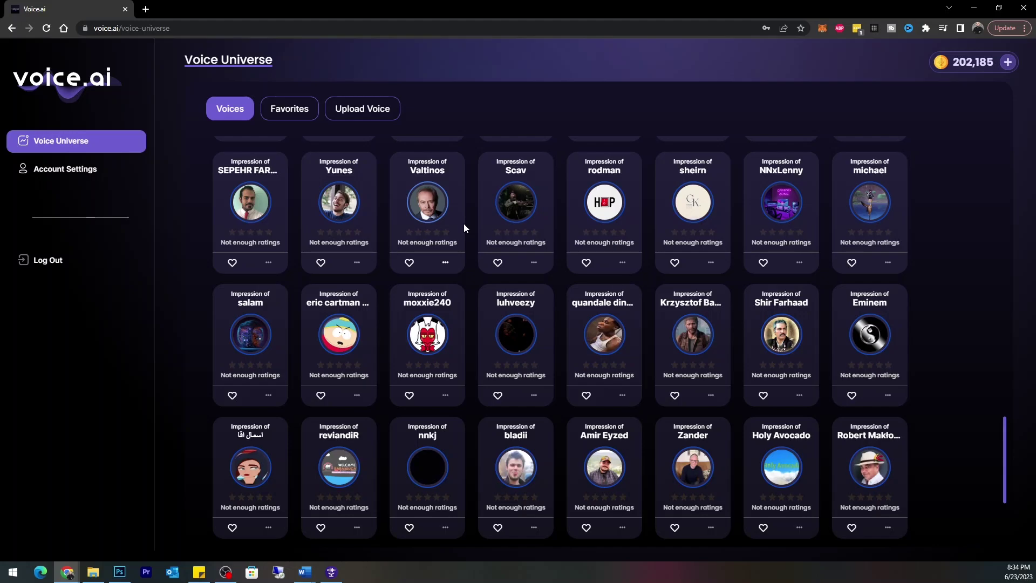
scroll(464, 224, down, 12)
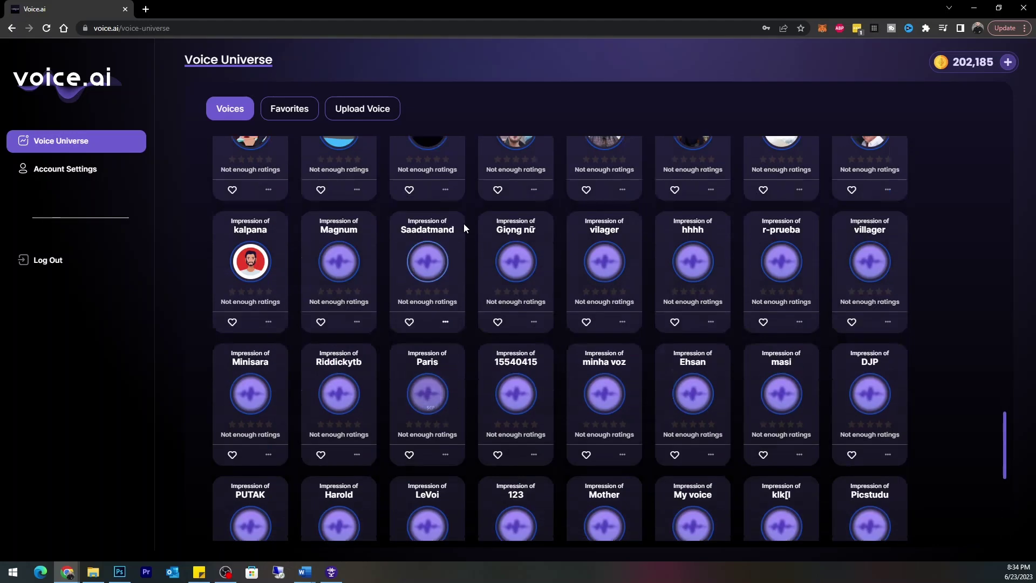
scroll(464, 224, down, 10)
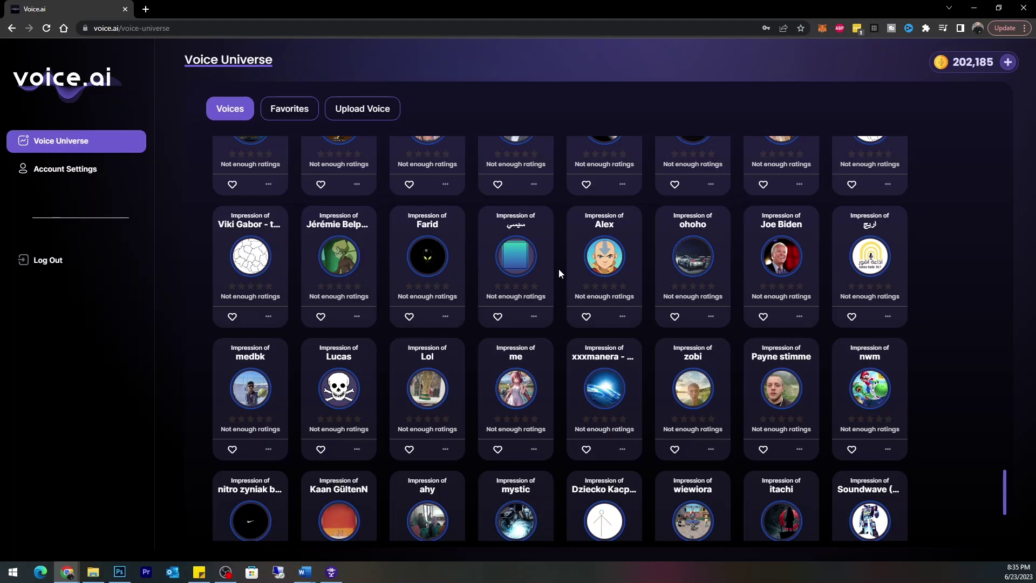
Step: Open the Upload Custom Voice form from the Upload Voice tab
click(378, 110)
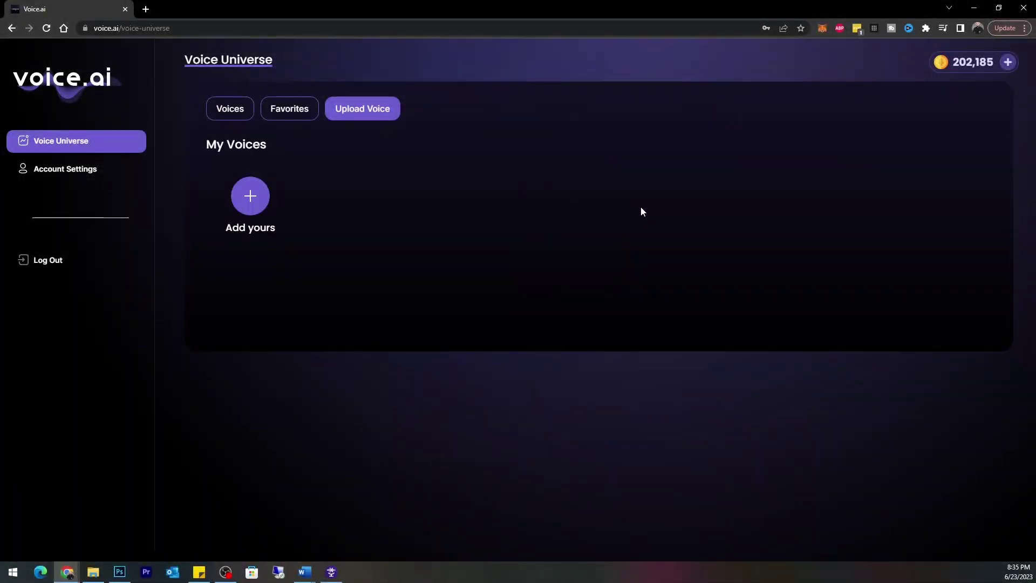
click(264, 202)
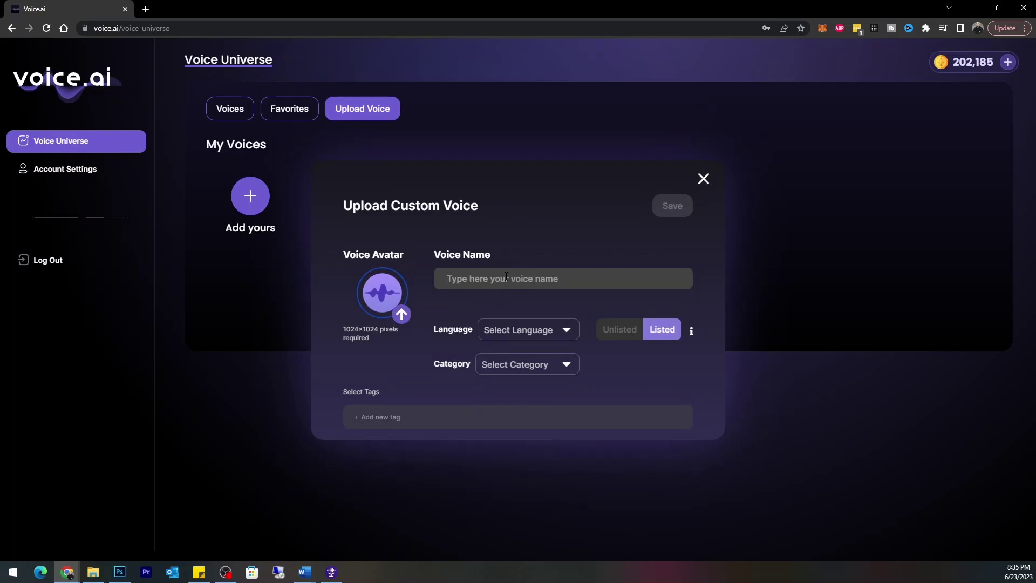
Step: Name the voice 'A-Rodthecreator' with language English and category Narrator Voices
text(A-)
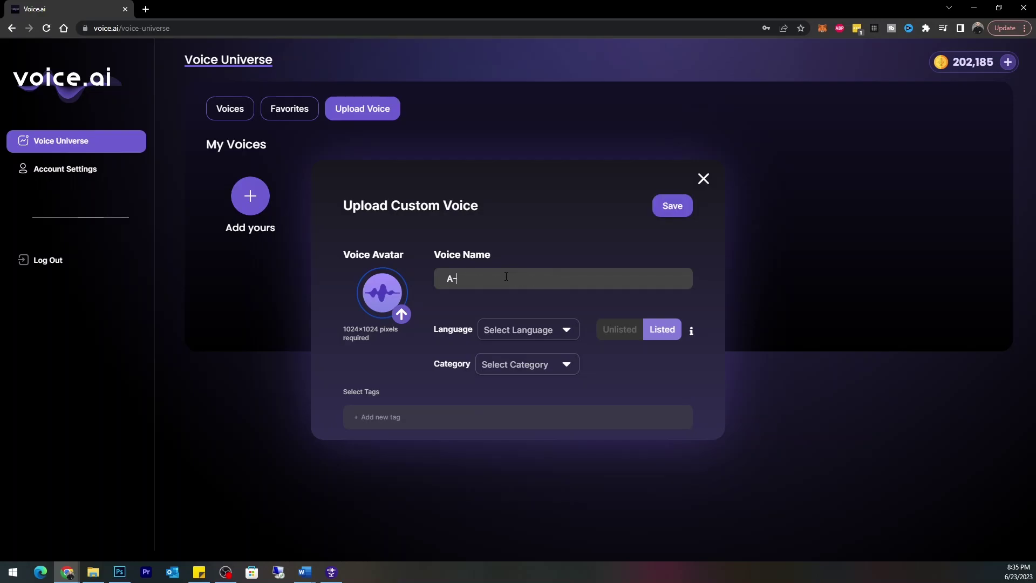
text(Rodthecreator)
click(562, 330)
click(521, 346)
click(564, 363)
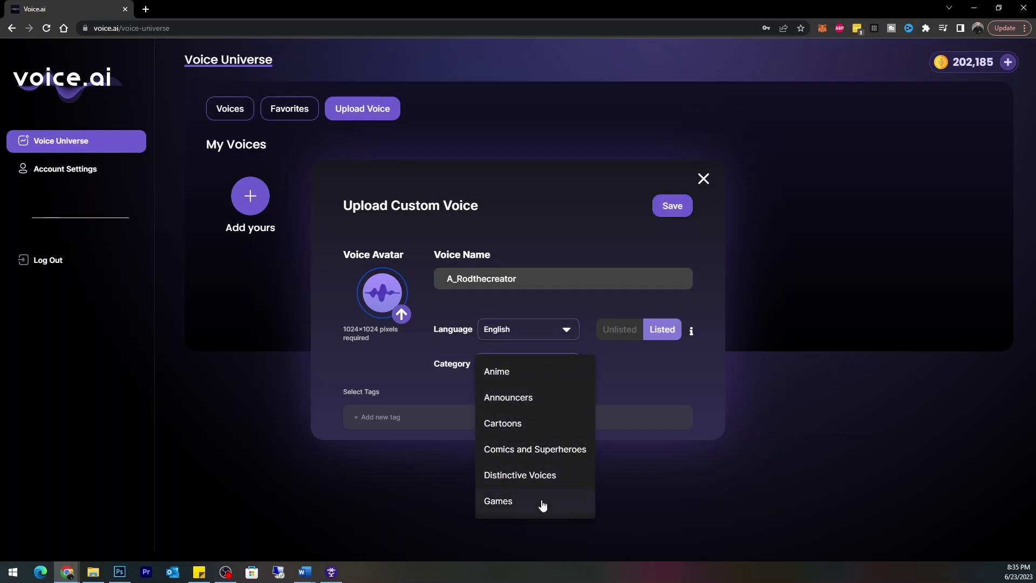
scroll(542, 486, down, 3)
scroll(533, 416, down, 2)
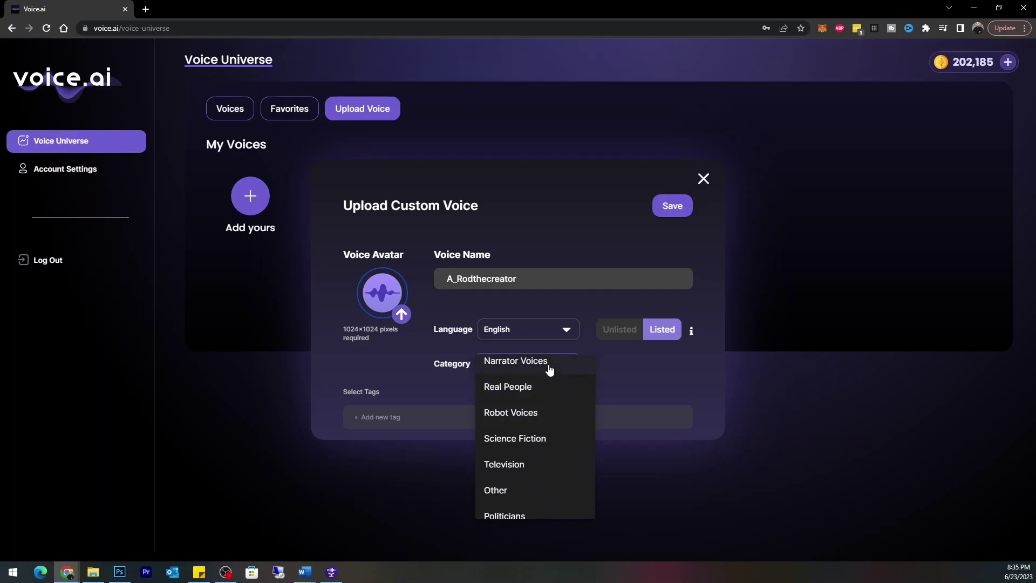
click(549, 369)
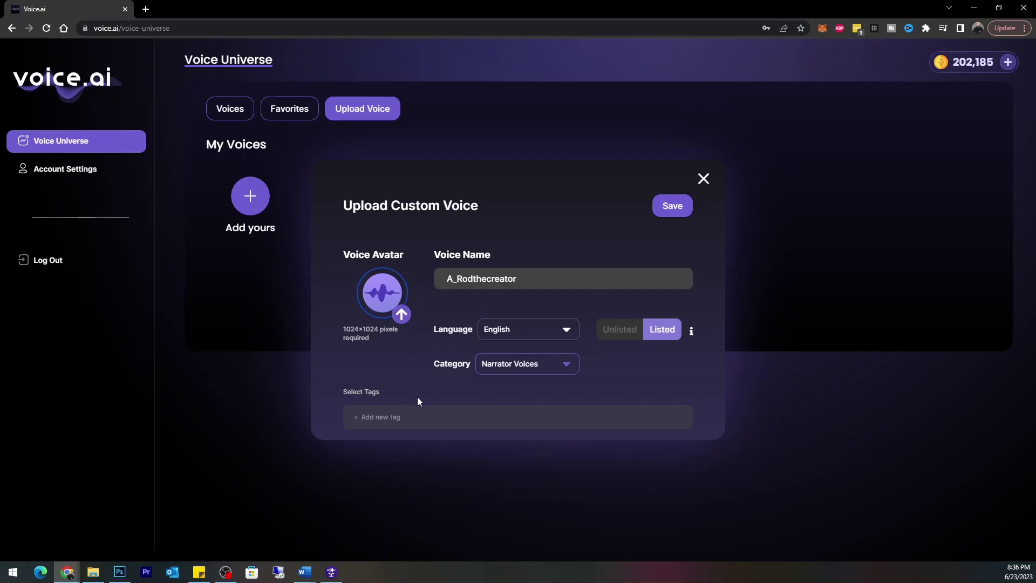
click(434, 423)
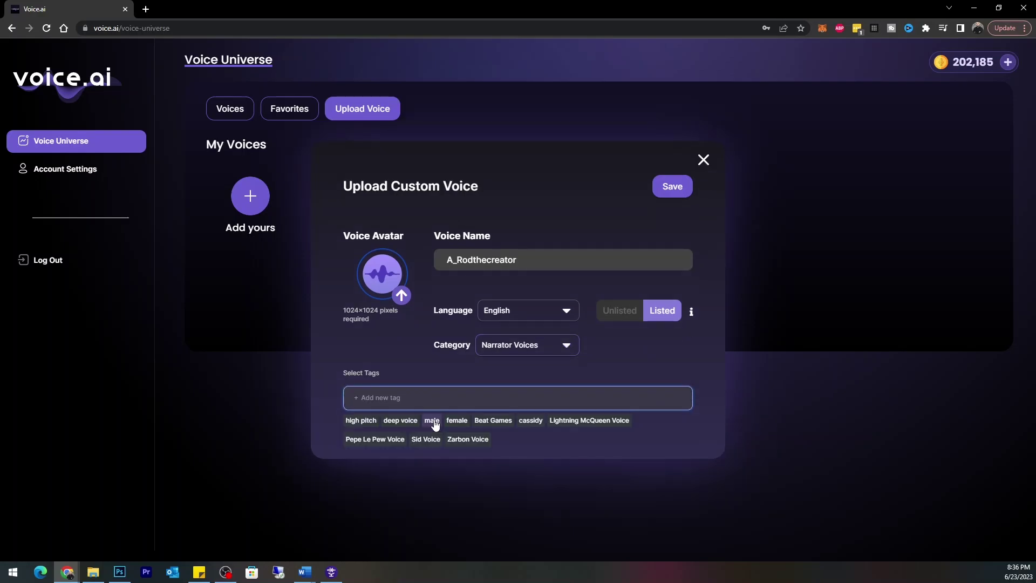
Step: Add the tags deep voice, male and a custom arodthecreator tag
click(411, 420)
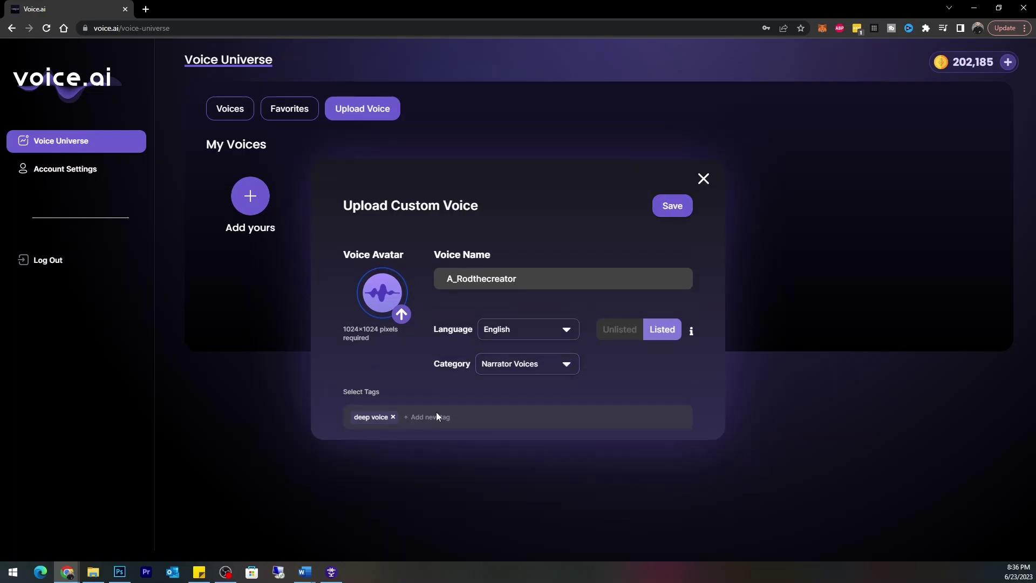
click(437, 417)
click(394, 422)
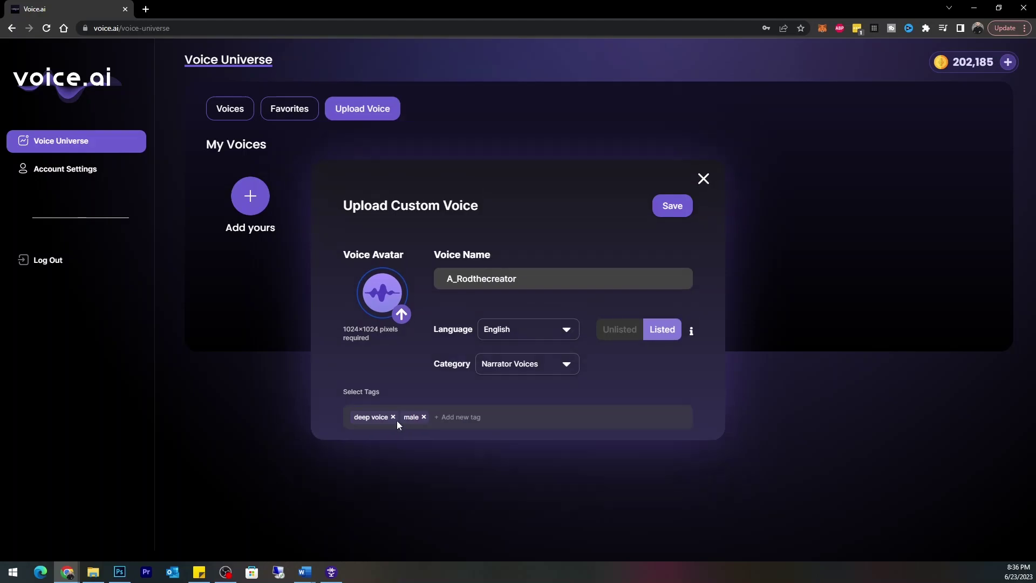
click(460, 418)
text(a)
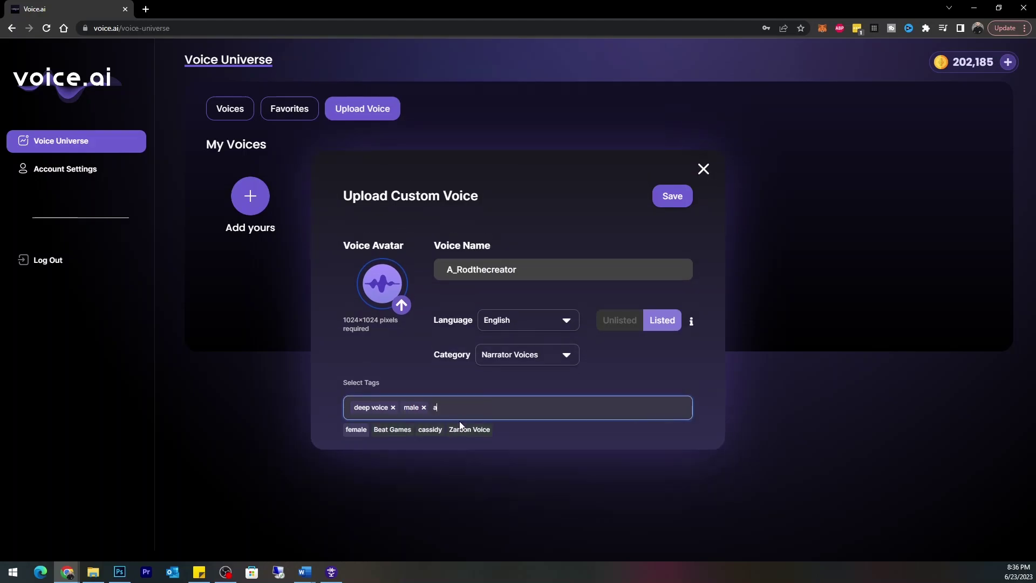
text(rodt)
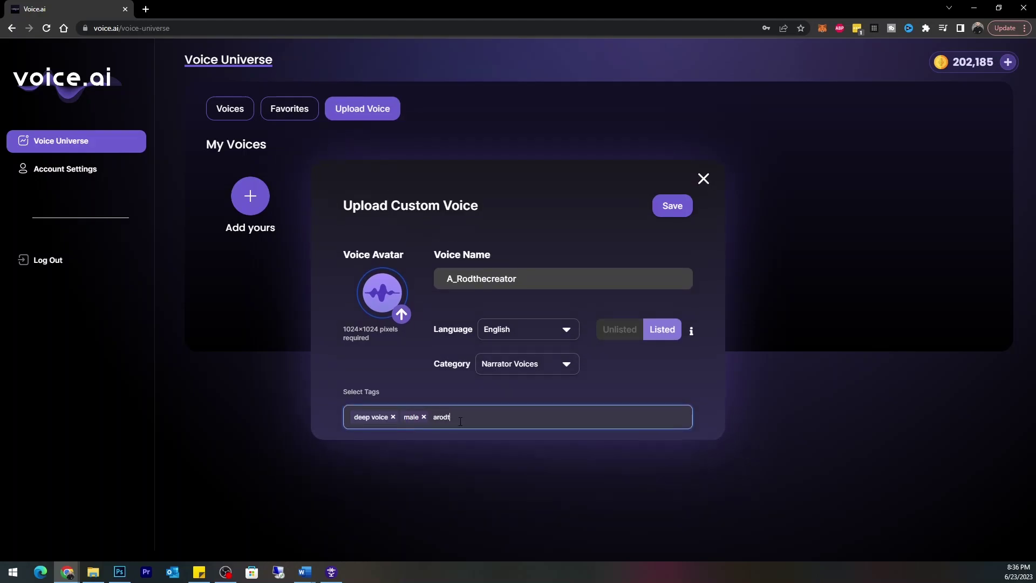
text(hecreator)
key(Return)
Step: Set the voice avatar to the cropped 'Headshot 6-3-23.jpg' photo
click(400, 320)
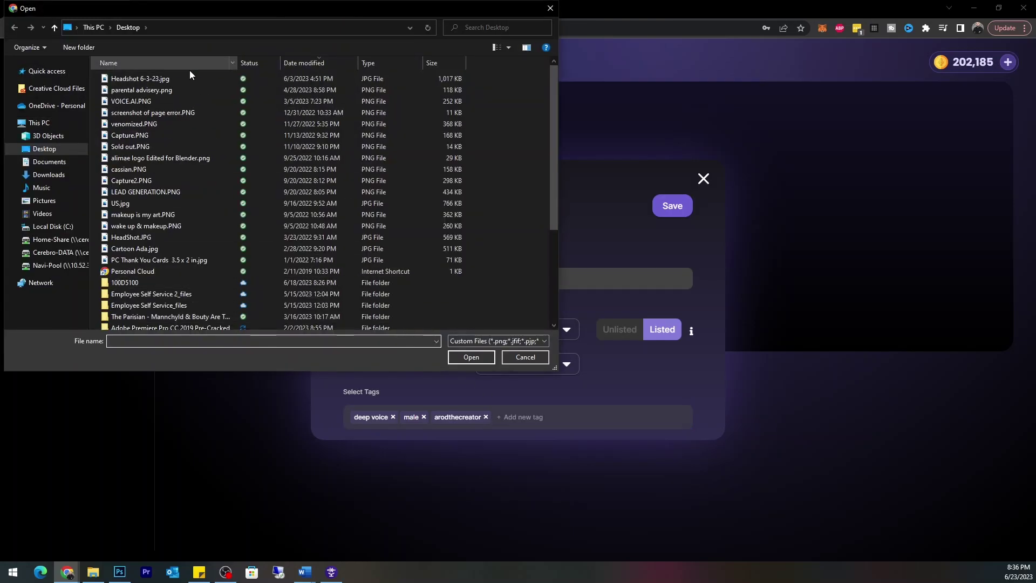
double_click(176, 84)
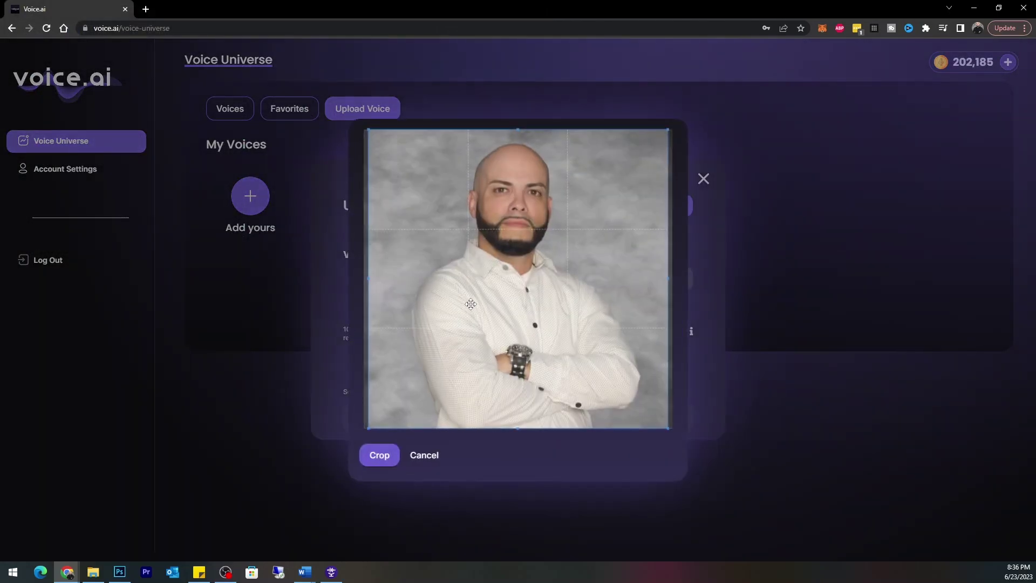
click(379, 455)
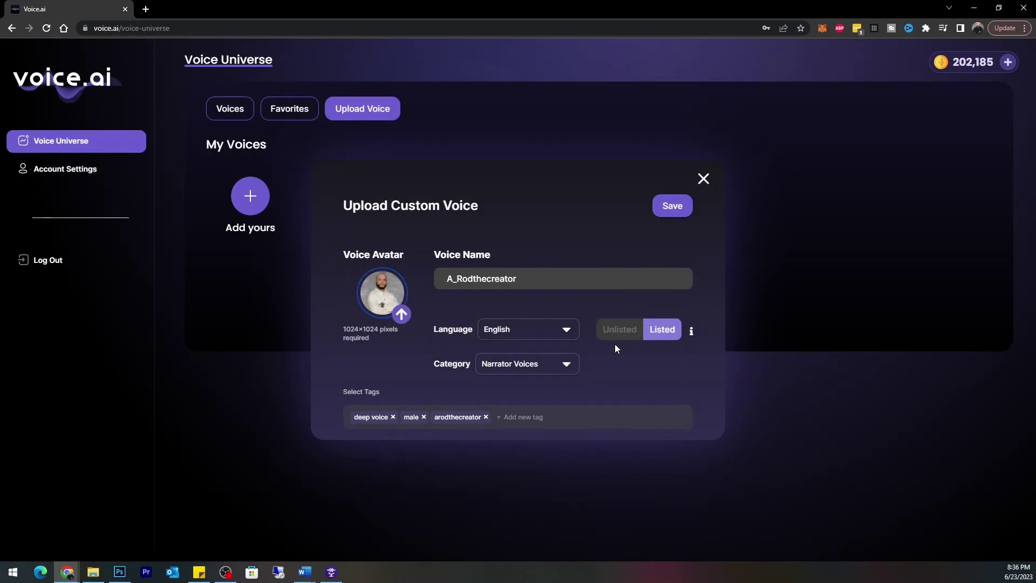
Step: Switch the voice's visibility from listed to Unlisted
mouse_move(692, 332)
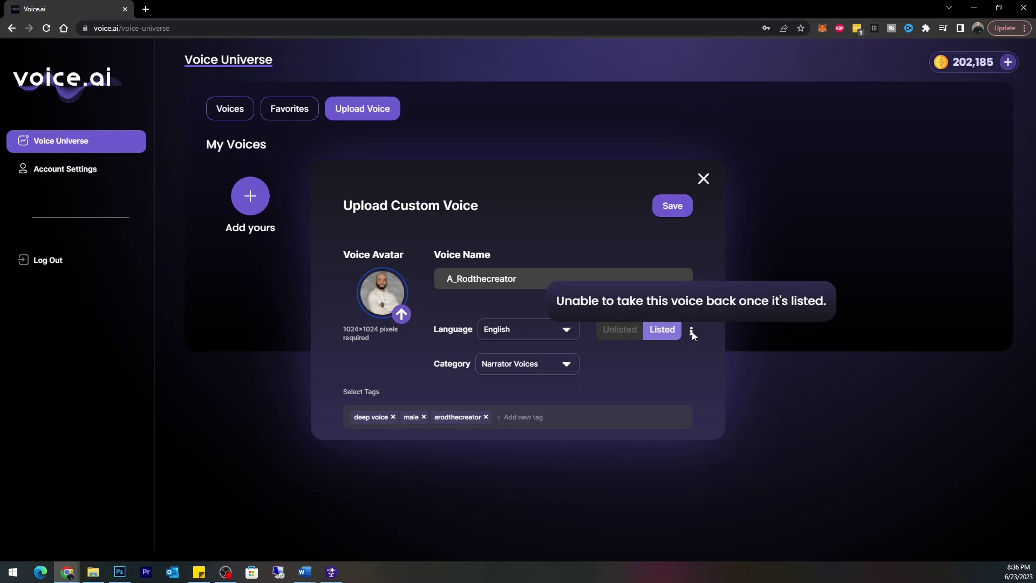
click(628, 334)
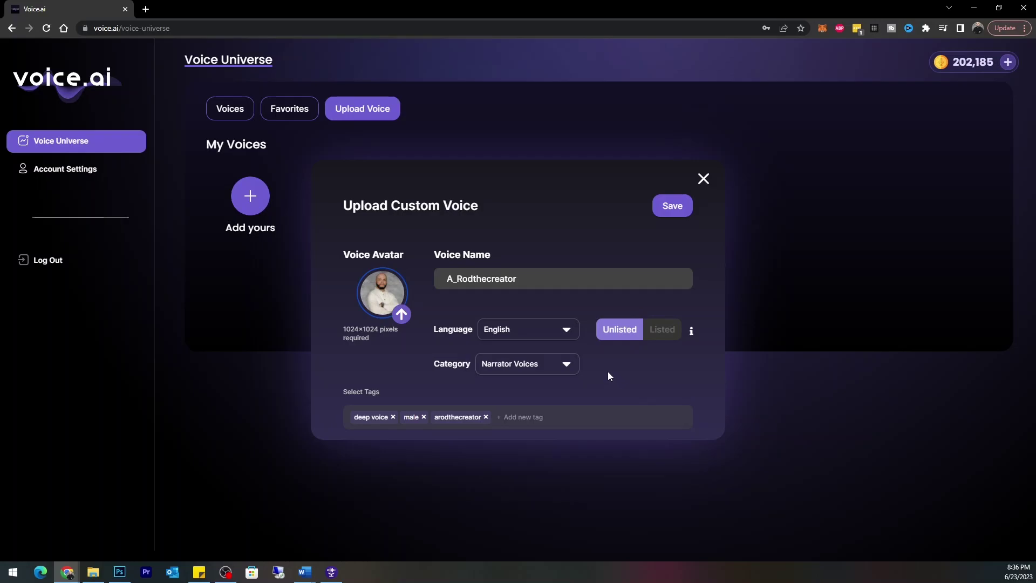
mouse_move(692, 333)
Step: Save the voice details, then switch to File Explorer
click(664, 209)
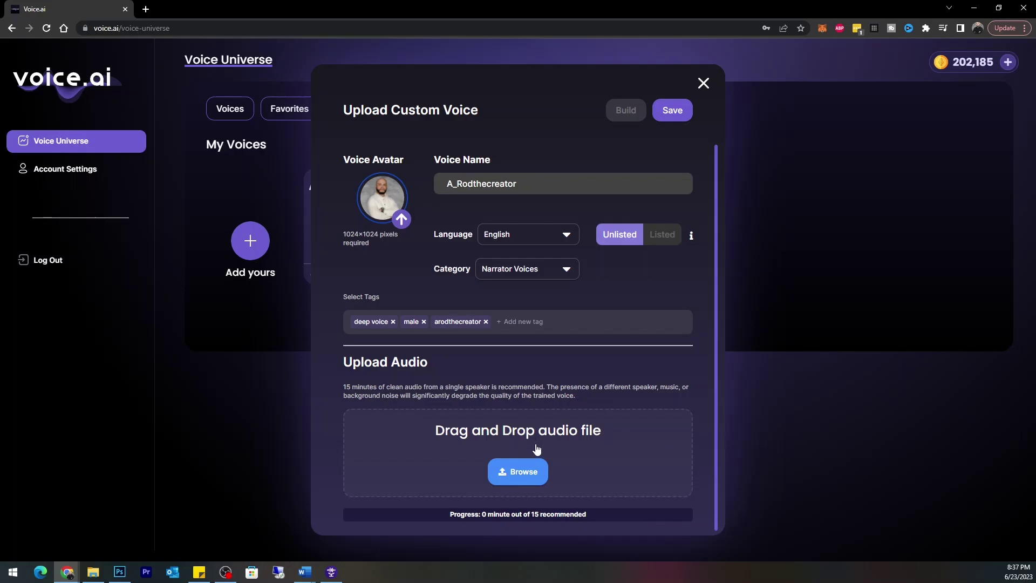
key(alt+Tab)
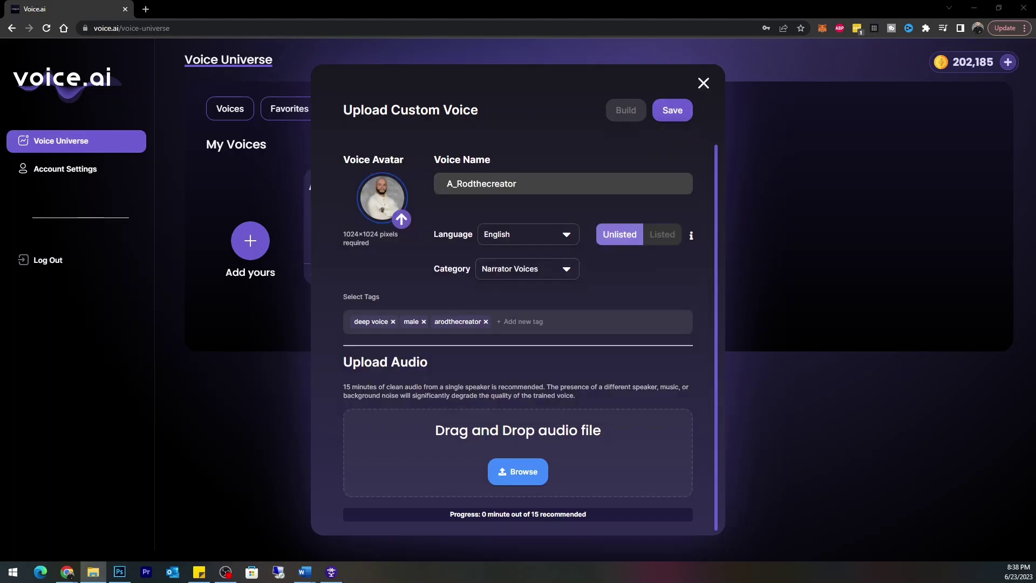
Step: Drag four voice recordings into the audio drop zone, reaching 100% progress
drag(610, 350, 573, 443)
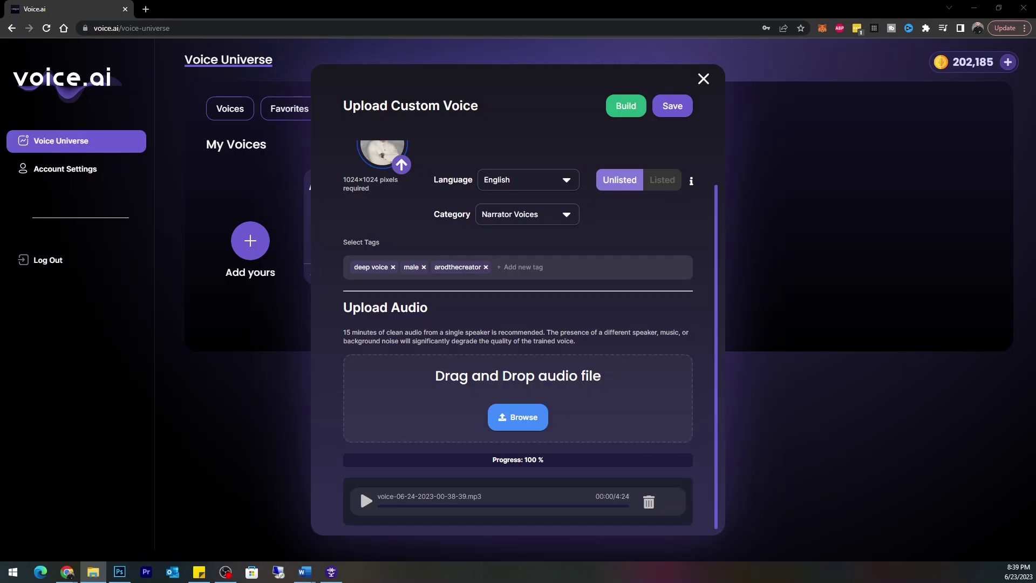
drag(571, 319, 573, 418)
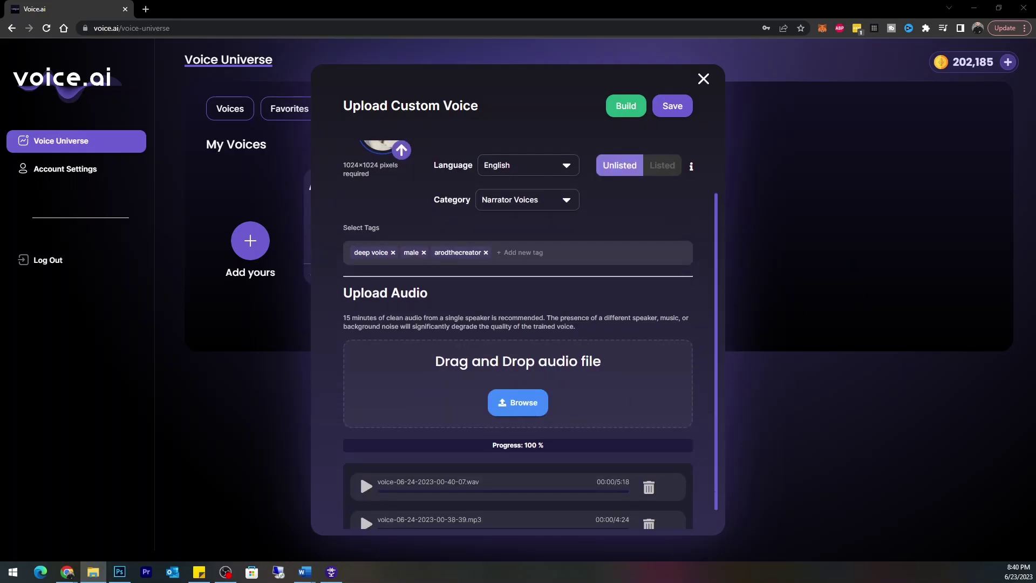
drag(624, 369, 624, 369)
scroll(624, 369, down, 2)
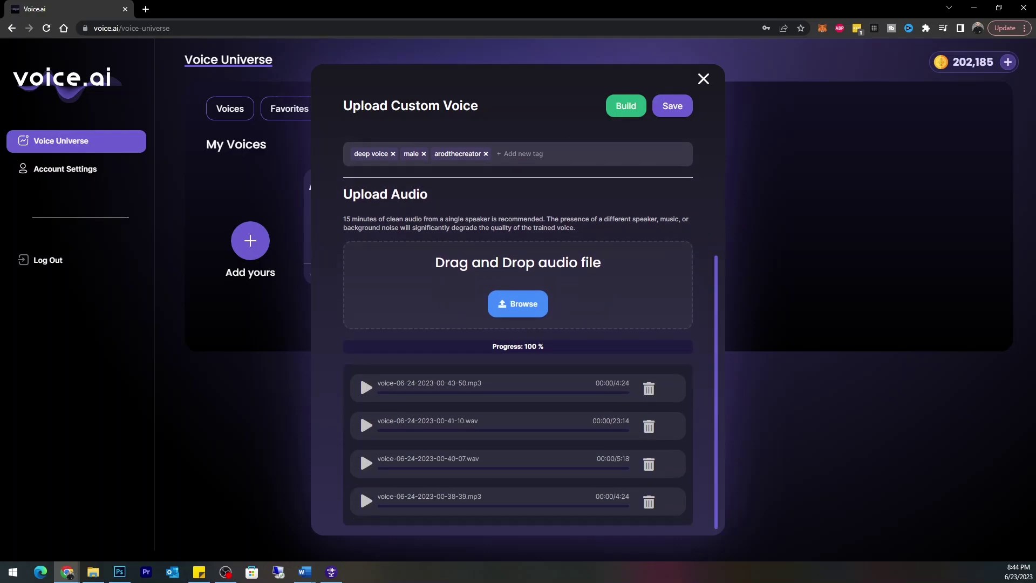
click(93, 572)
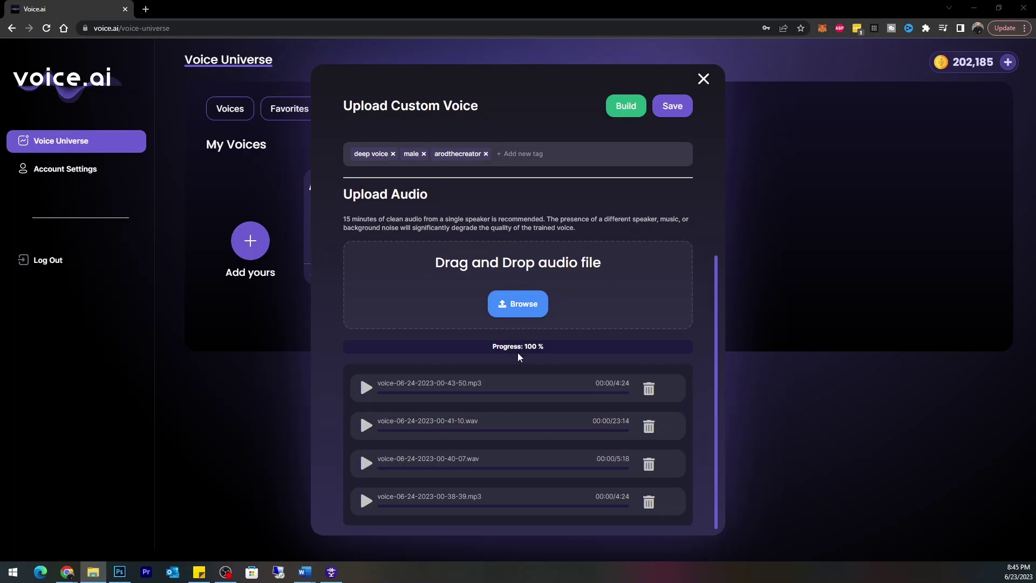
Step: Save the voice with its four uploaded recordings
click(351, 228)
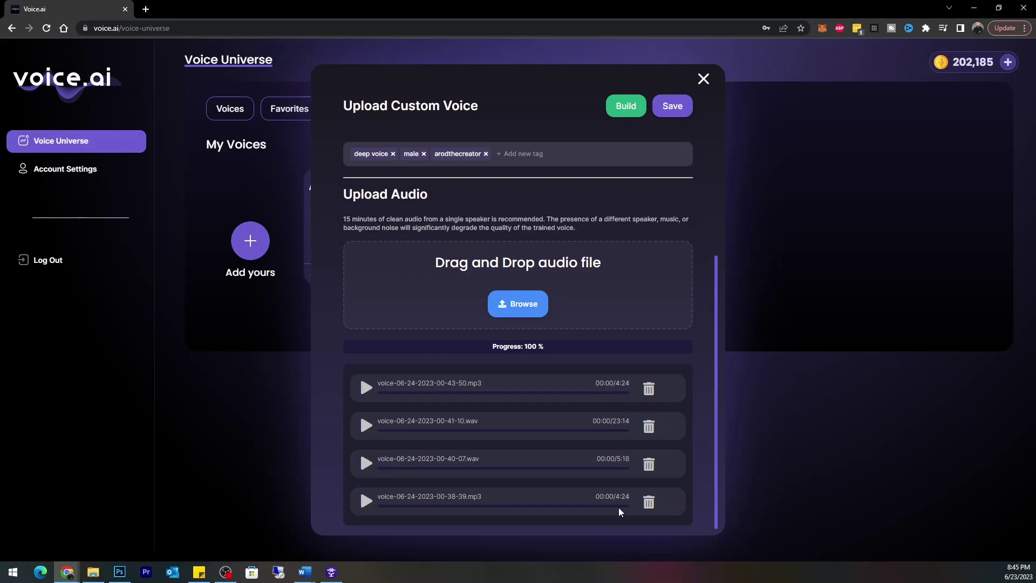
scroll(532, 315, up, 3)
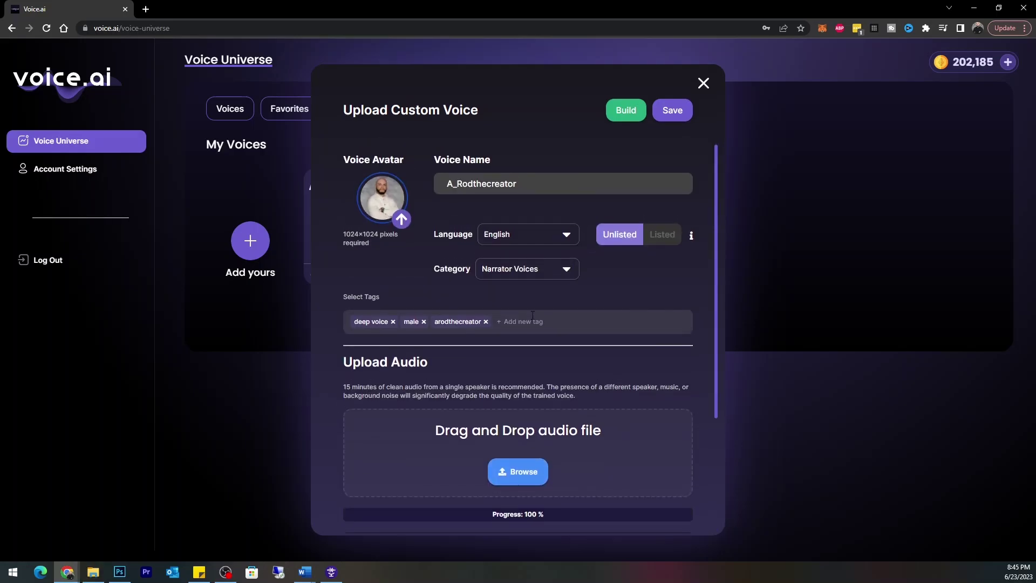
click(673, 110)
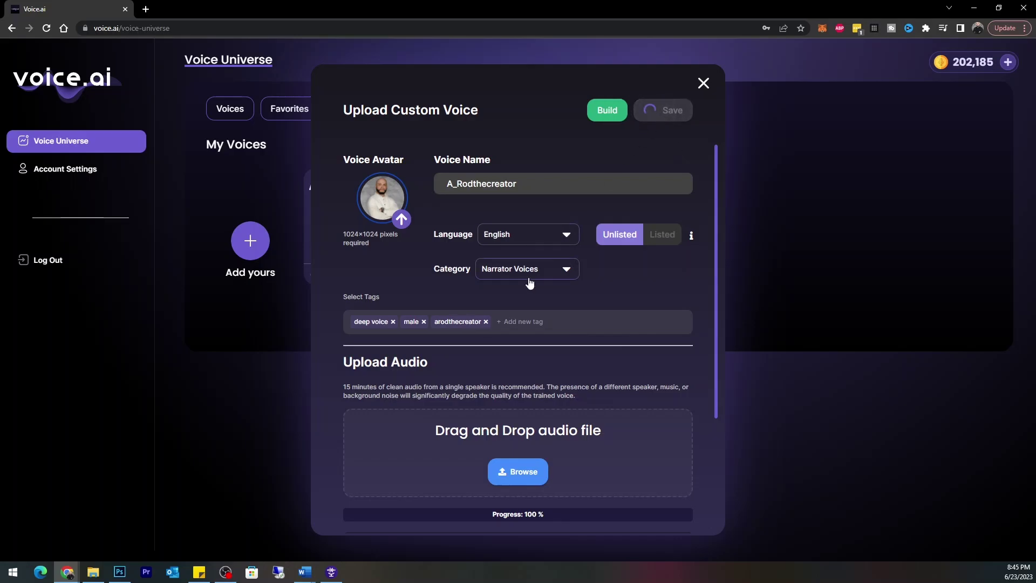
Step: Start building the custom voice, placing it #199 in the queue
scroll(572, 354, down, 1)
scroll(581, 352, down, 2)
scroll(582, 352, up, 3)
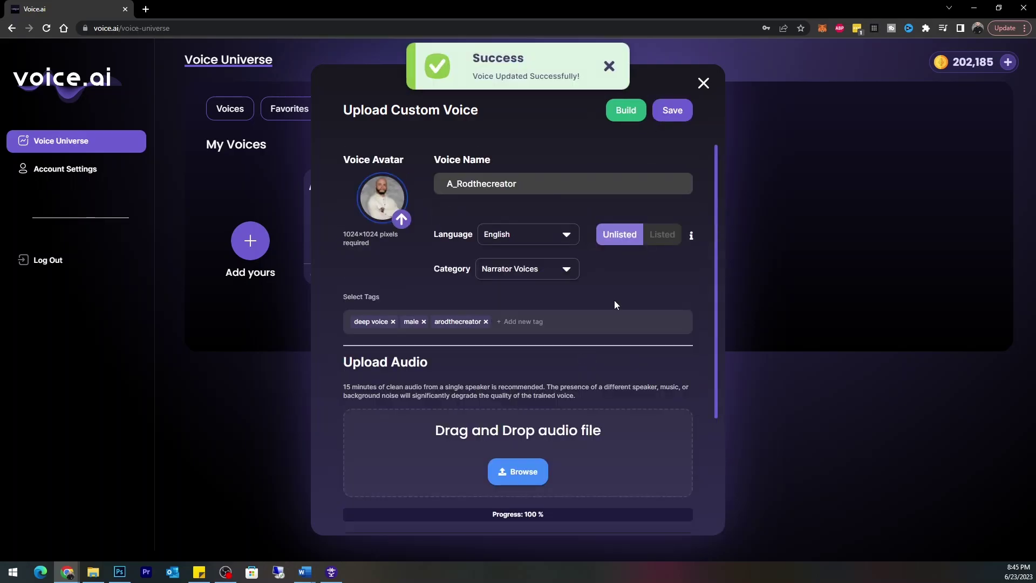
click(629, 111)
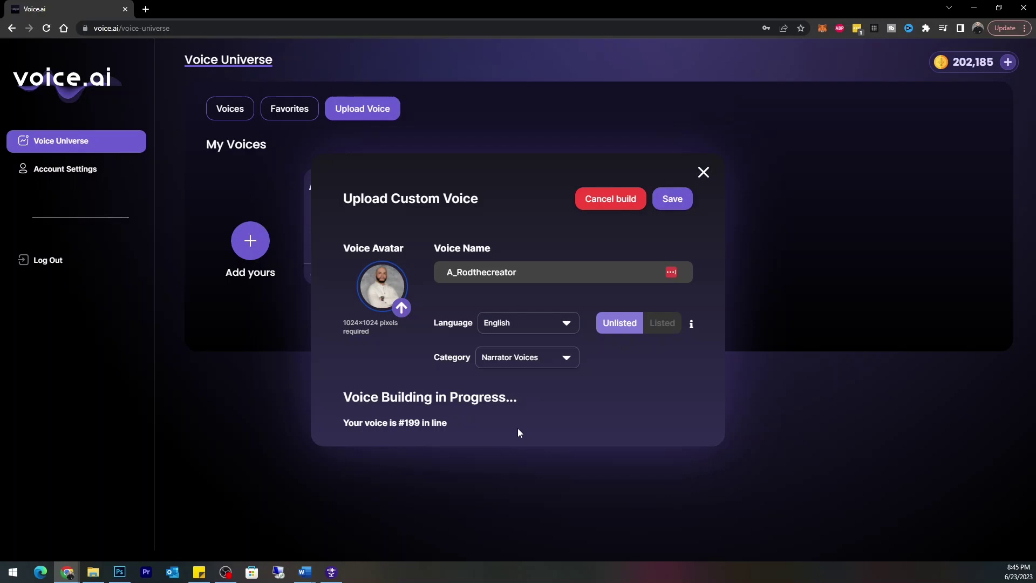
Step: Save the queued voice, close the editor, recheck its card details, and return to Voices
click(672, 198)
click(702, 173)
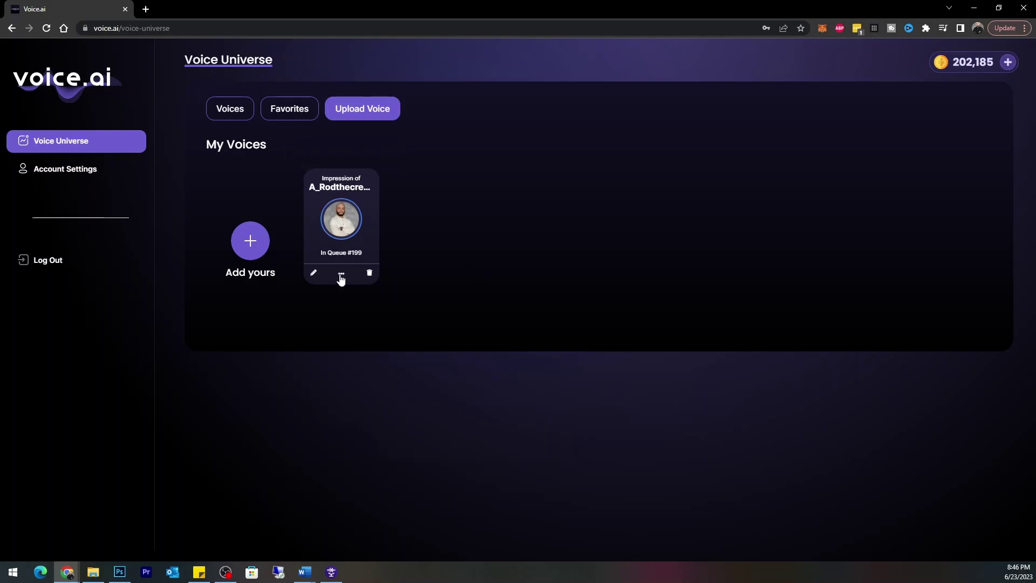
click(313, 276)
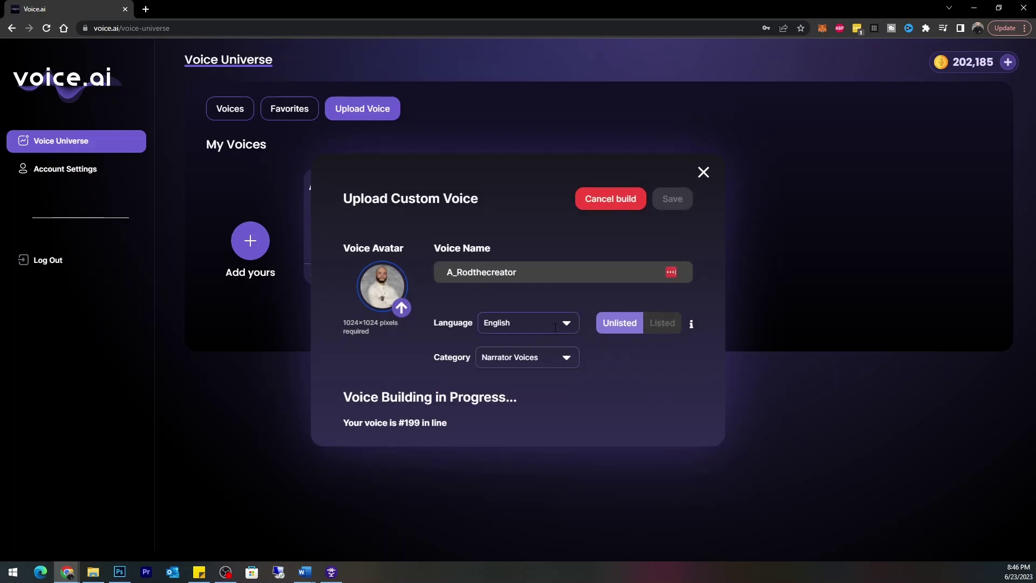
click(704, 173)
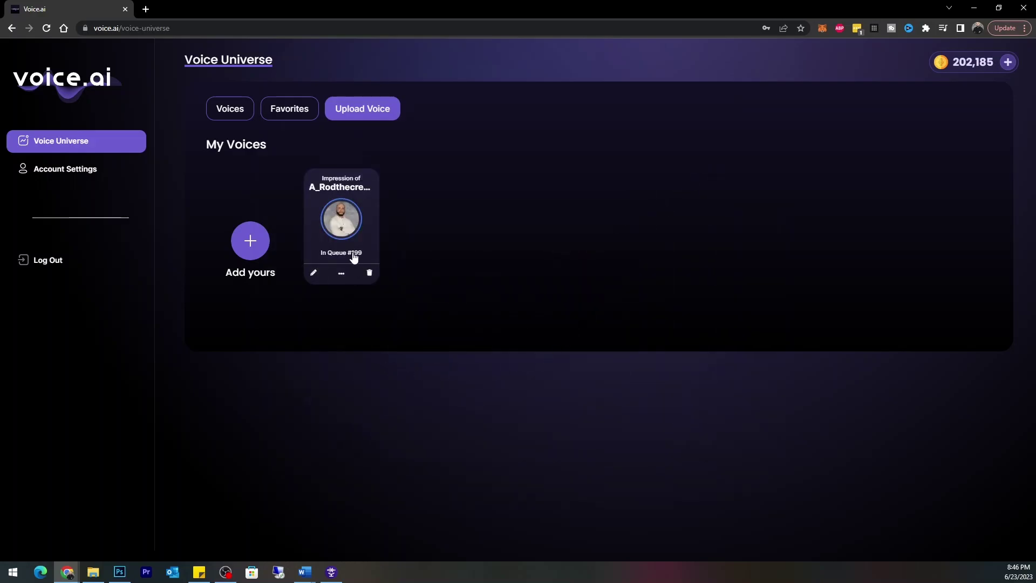
click(313, 273)
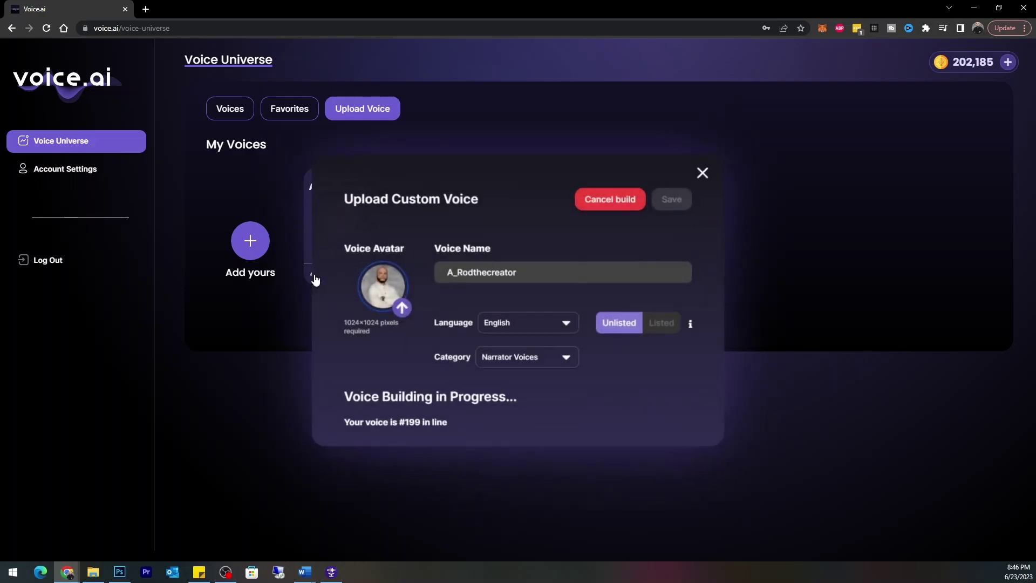
click(704, 172)
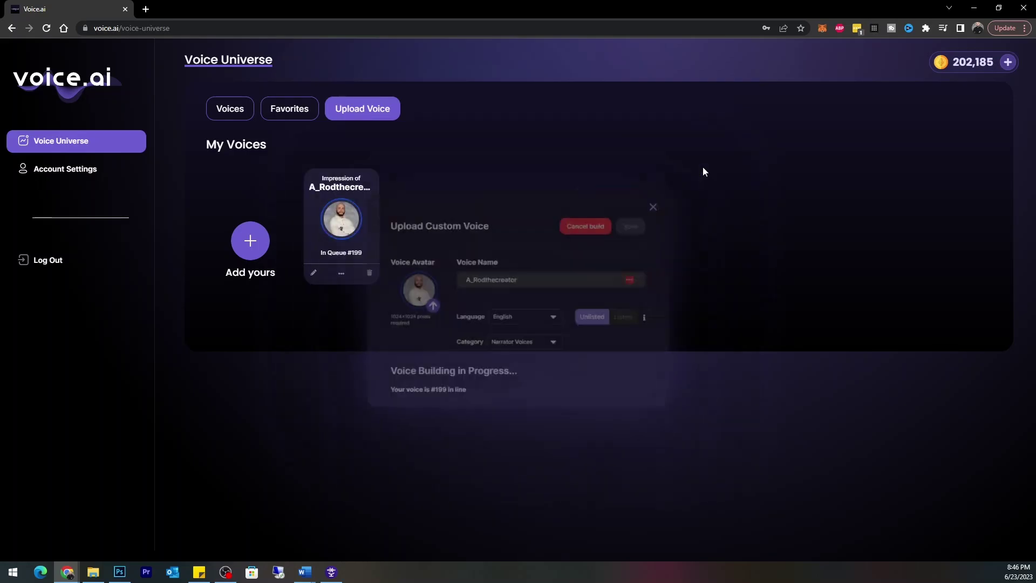
click(236, 115)
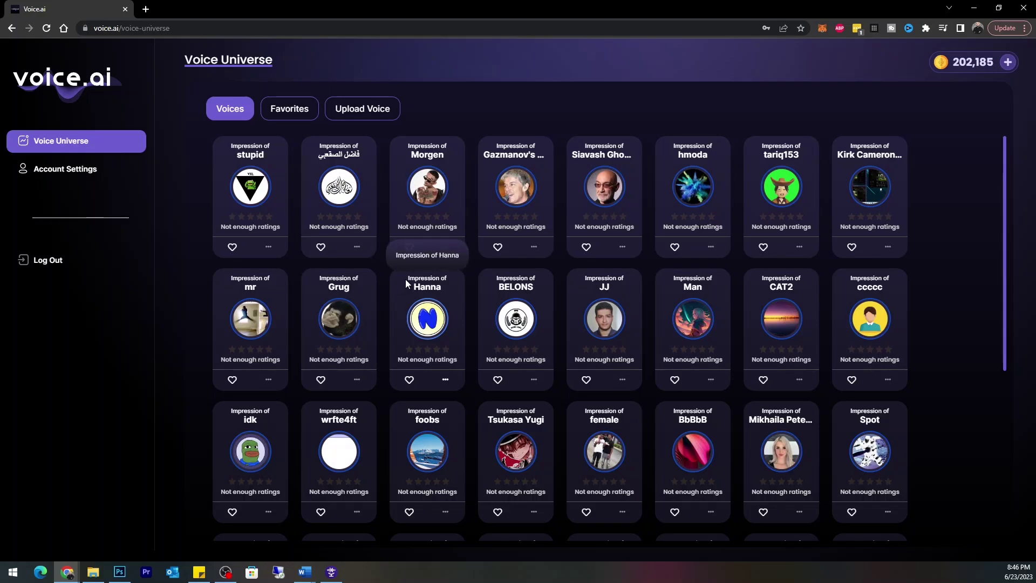
Step: Scroll through the Voices catalogue of community impressions like MasterChief and Test
scroll(779, 362, down, 2)
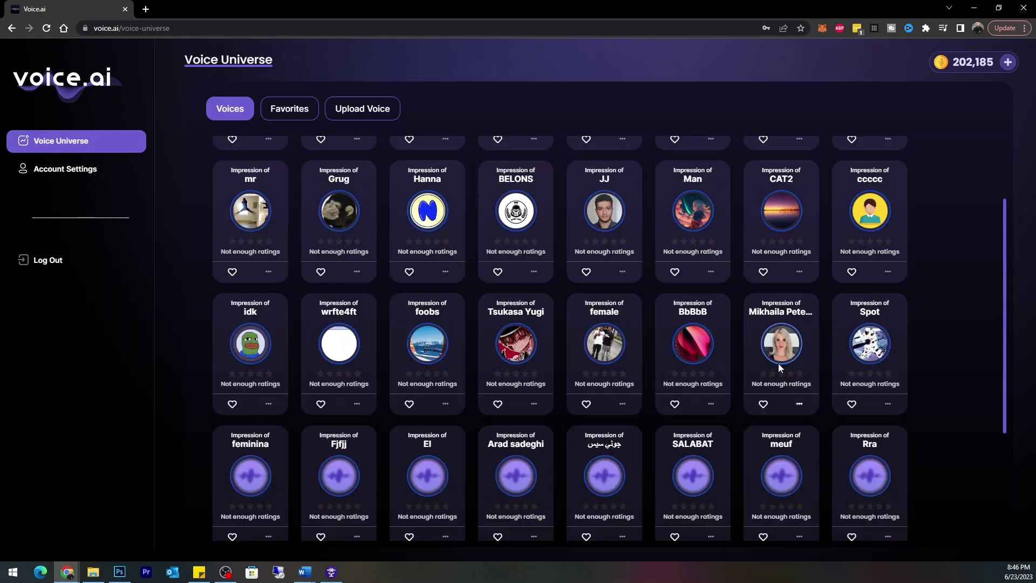
scroll(778, 364, down, 2)
scroll(780, 368, down, 3)
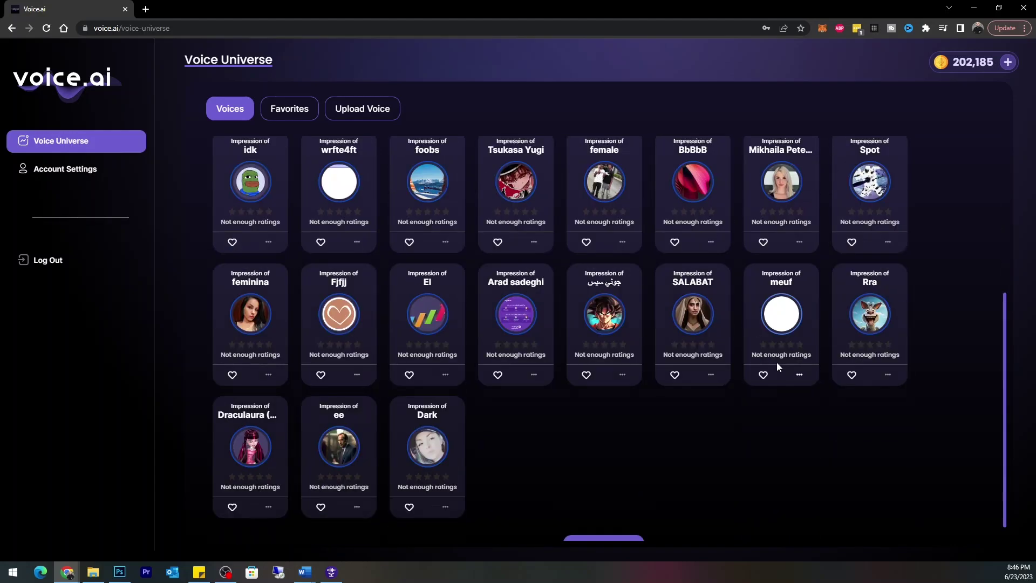
scroll(777, 366, down, 9)
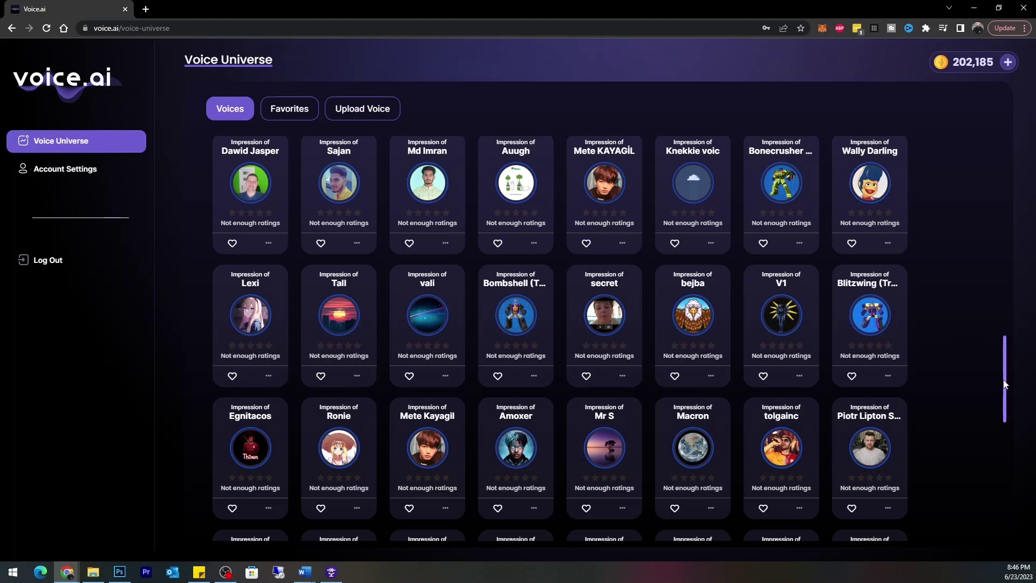
scroll(1005, 383, down, 10)
scroll(963, 383, down, 15)
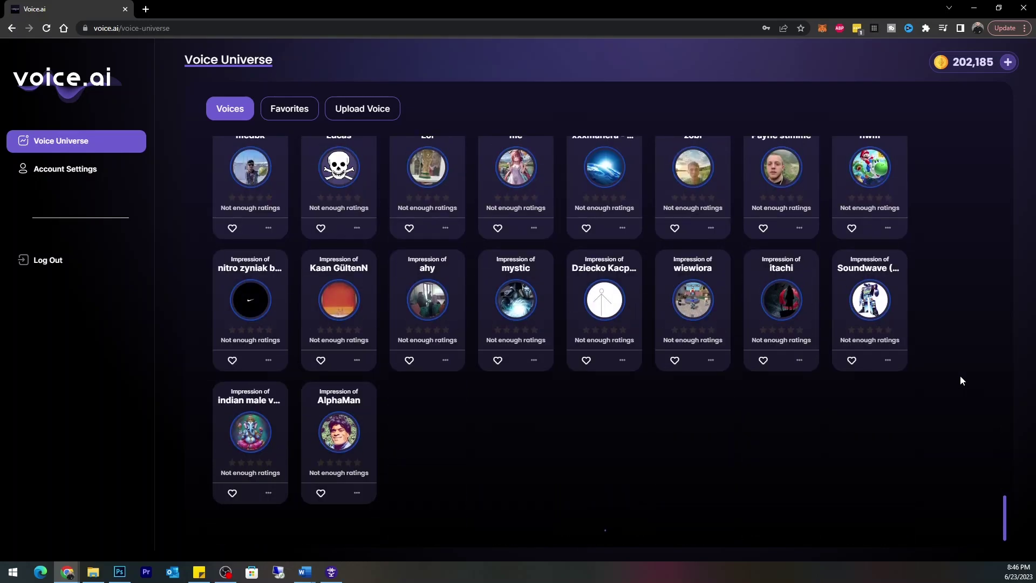
scroll(960, 375, down, 10)
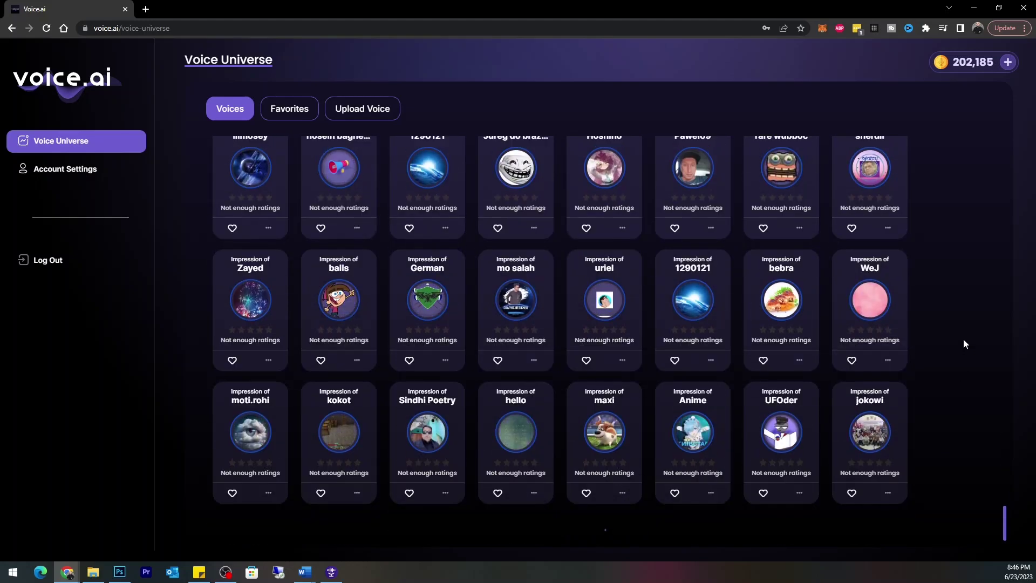
scroll(964, 343, down, 10)
scroll(964, 344, down, 10)
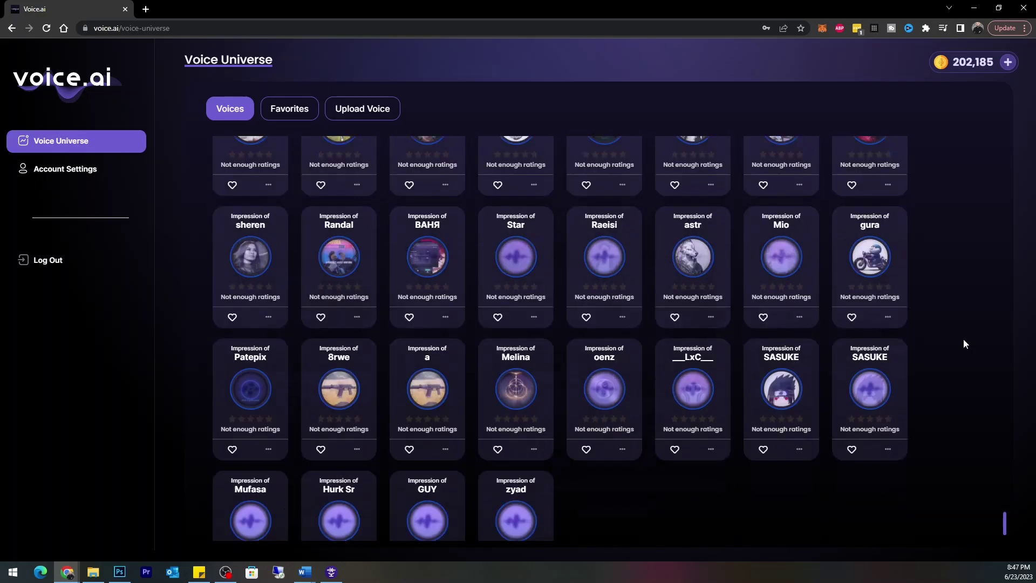
scroll(964, 343, down, 10)
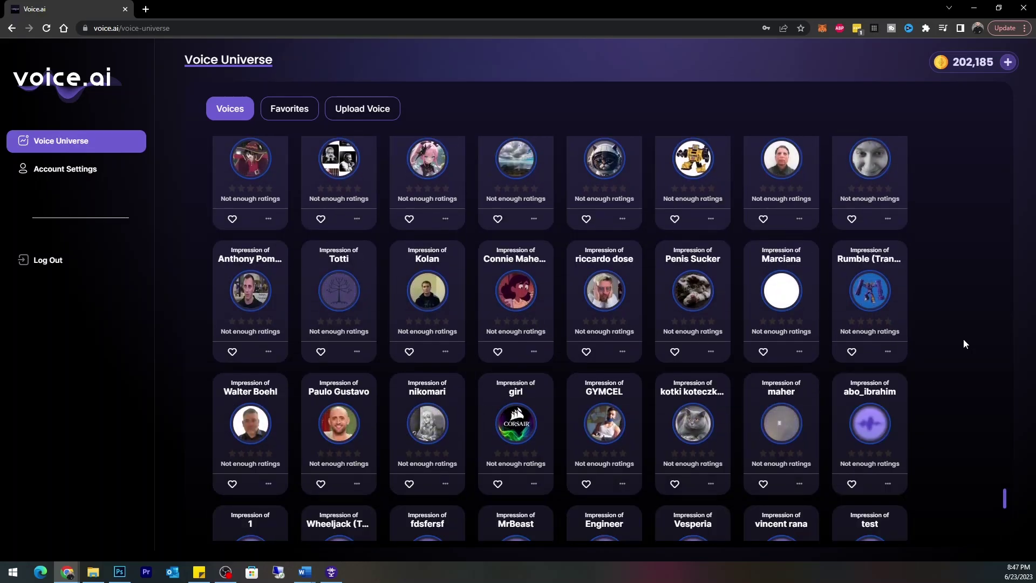
scroll(964, 344, down, 10)
scroll(939, 324, down, 10)
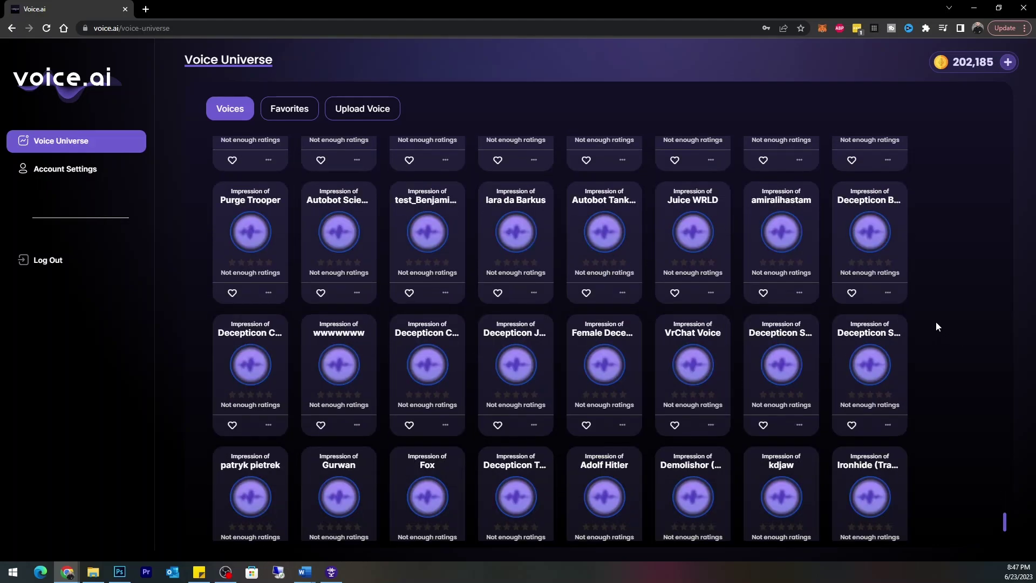
scroll(937, 323, down, 10)
scroll(936, 325, down, 5)
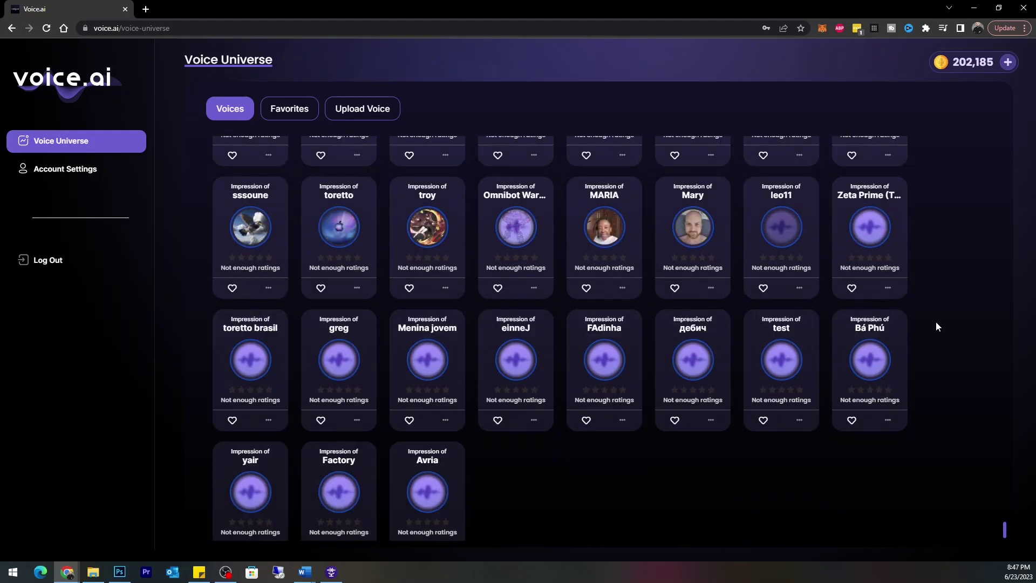
scroll(936, 325, down, 5)
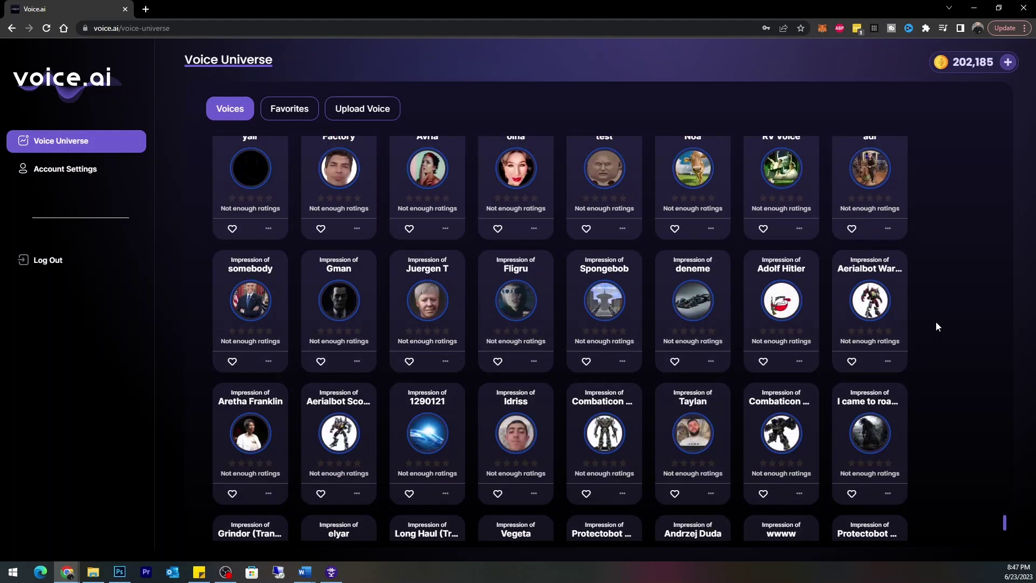
scroll(936, 322, down, 10)
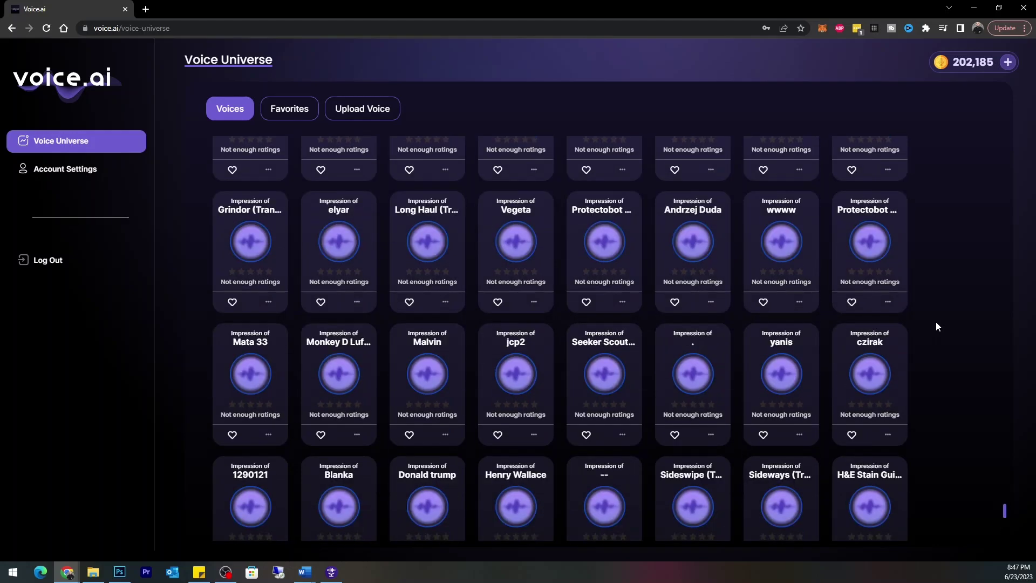
scroll(936, 326, down, 8)
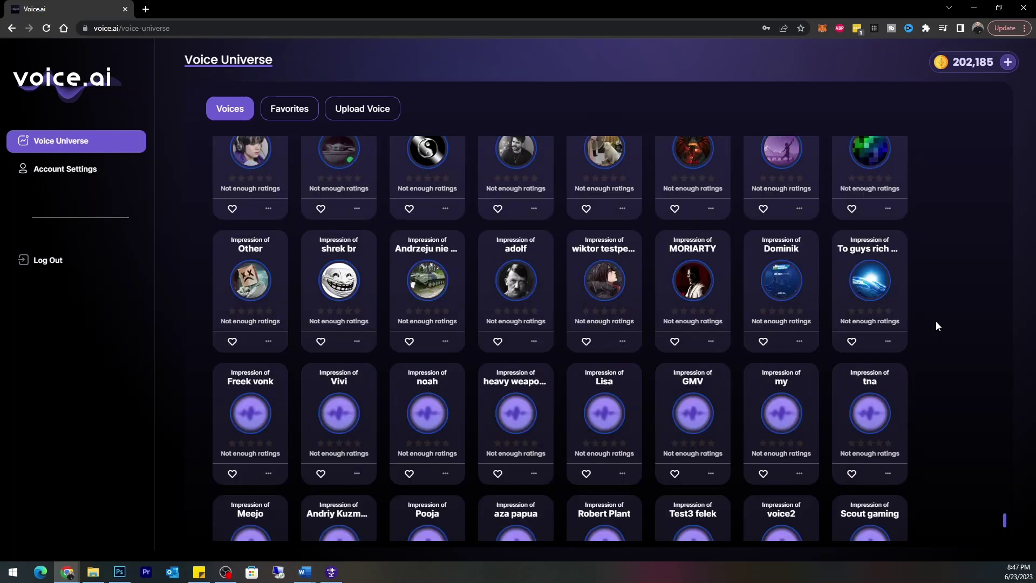
scroll(937, 326, up, 3)
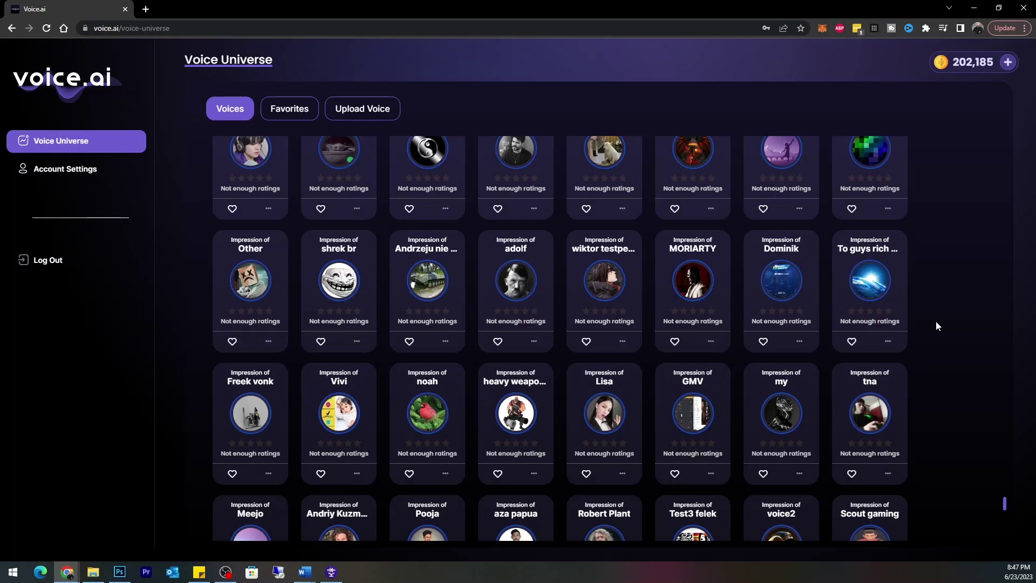
scroll(936, 326, up, 2)
scroll(936, 326, up, 2)
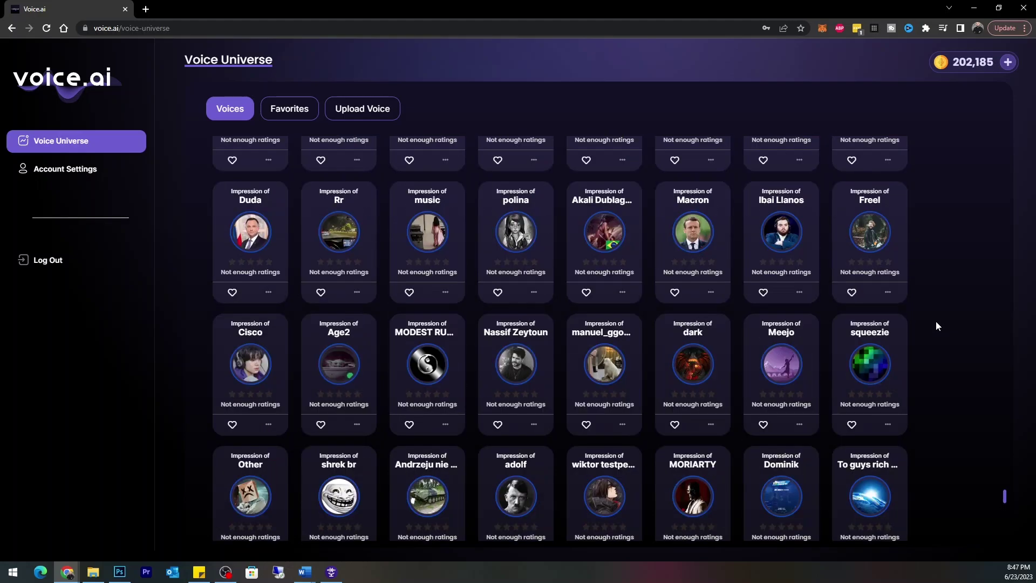
scroll(937, 323, up, 4)
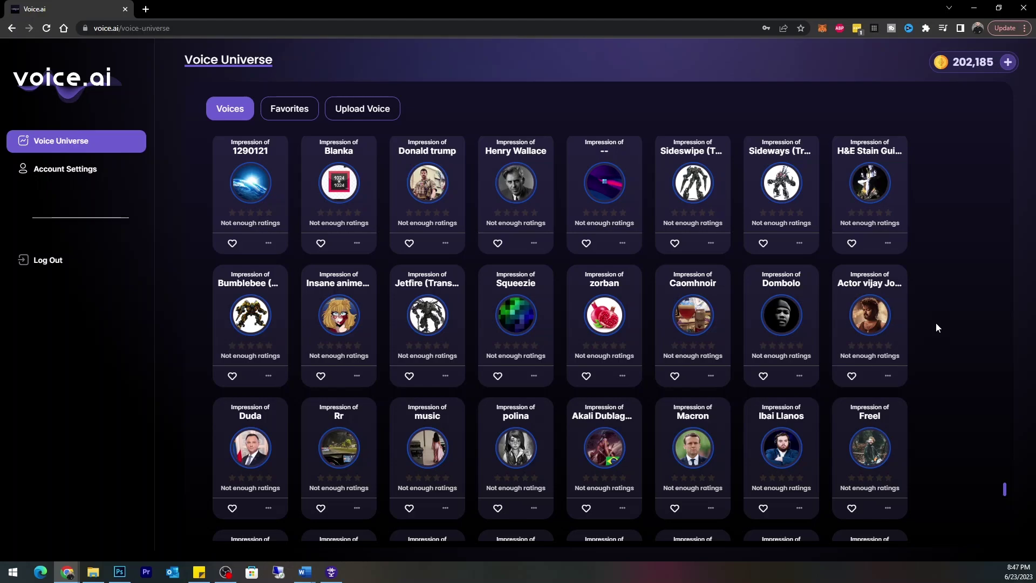
scroll(937, 324, down, 10)
scroll(937, 324, down, 4)
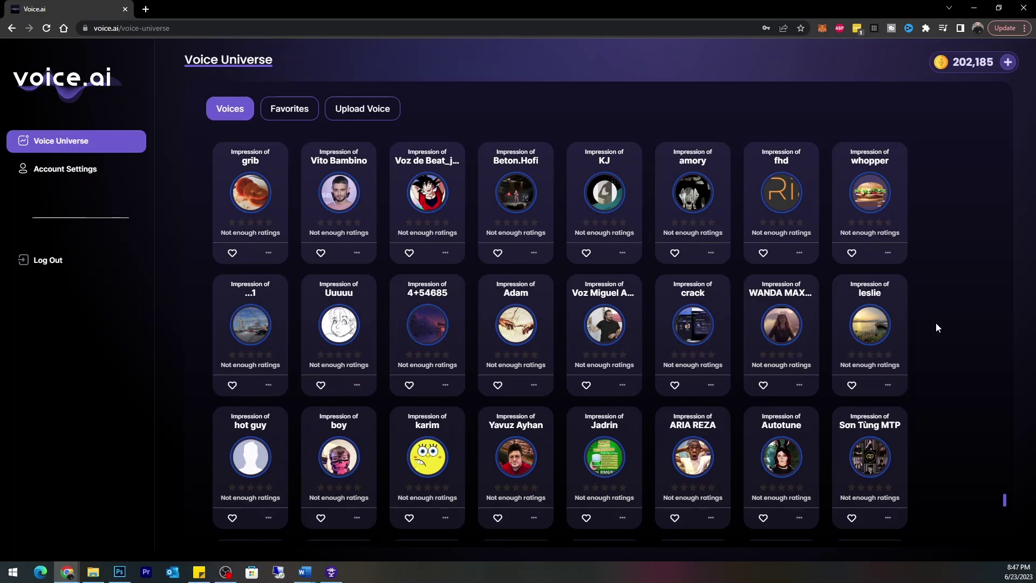
scroll(936, 324, down, 4)
scroll(936, 323, down, 3)
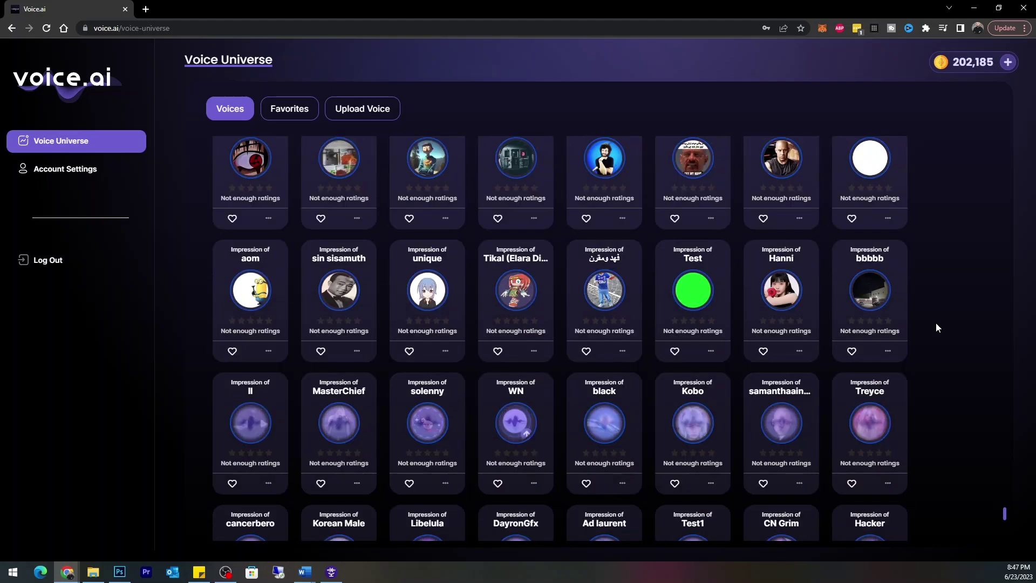
Step: In My Voices, check the A_Rodthecreator build progress at queue #199 while it finishes
click(362, 108)
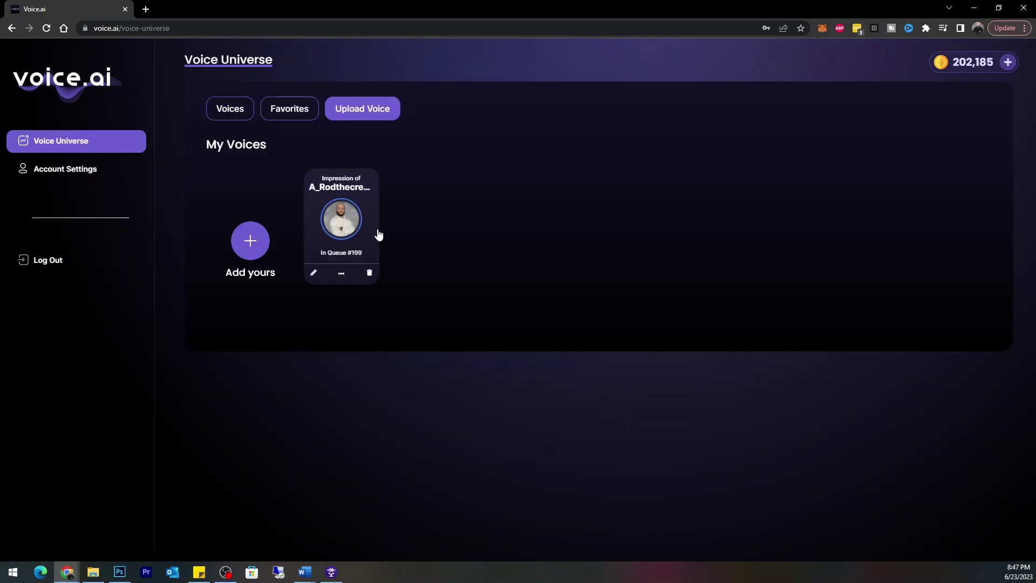
click(373, 234)
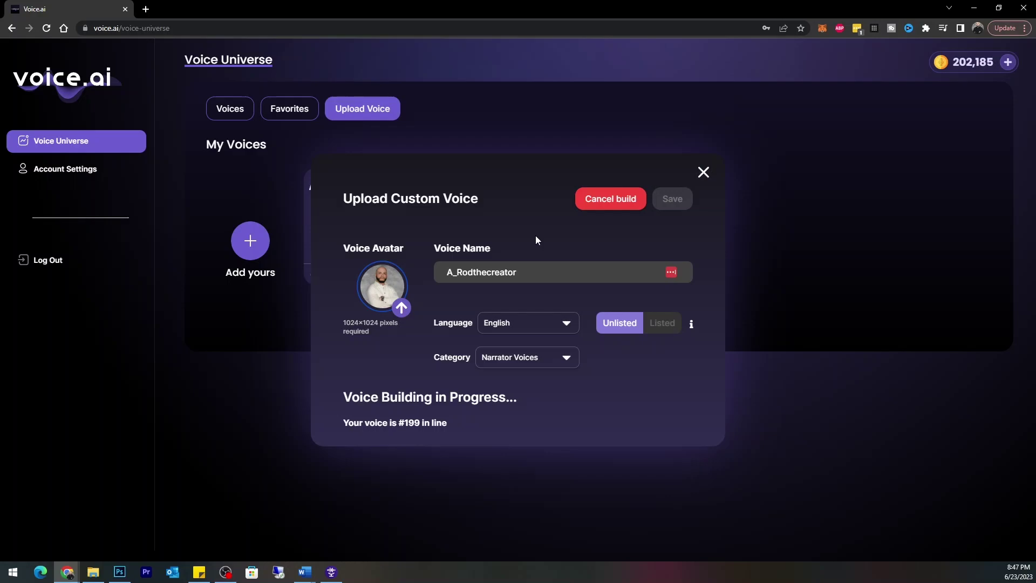
key(alt+Tab)
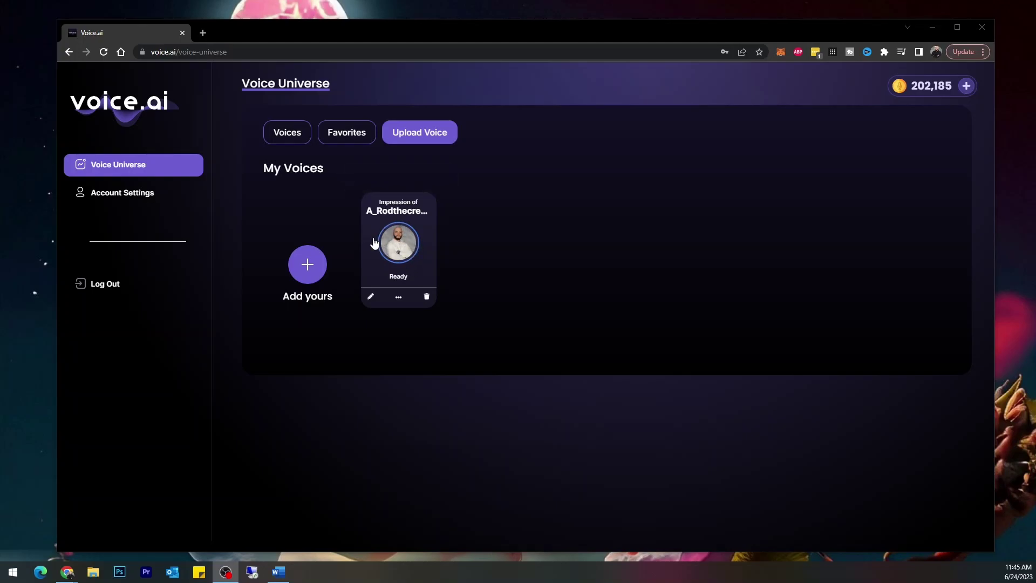
click(398, 296)
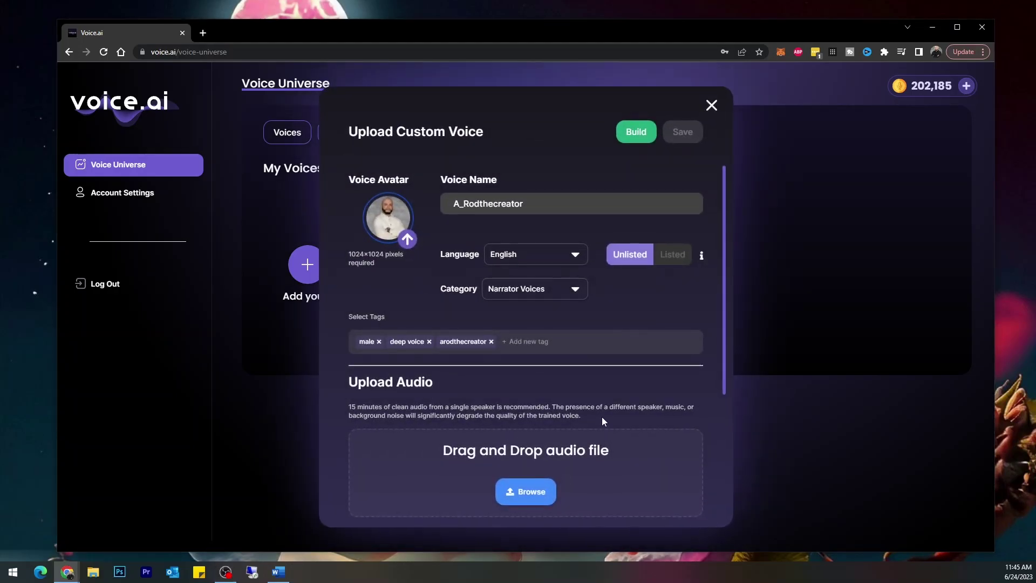
scroll(522, 363, down, 4)
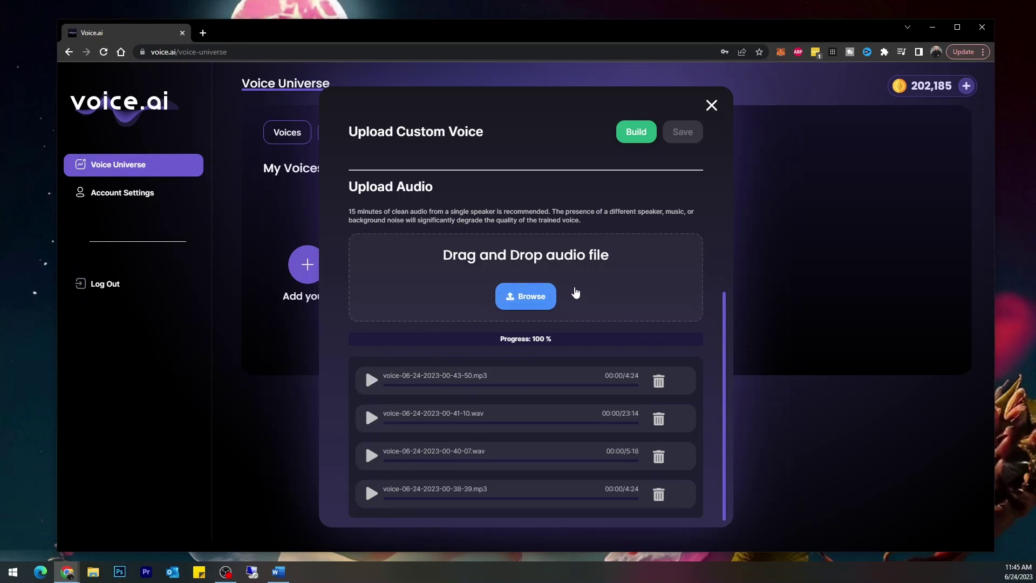
scroll(565, 273, up, 4)
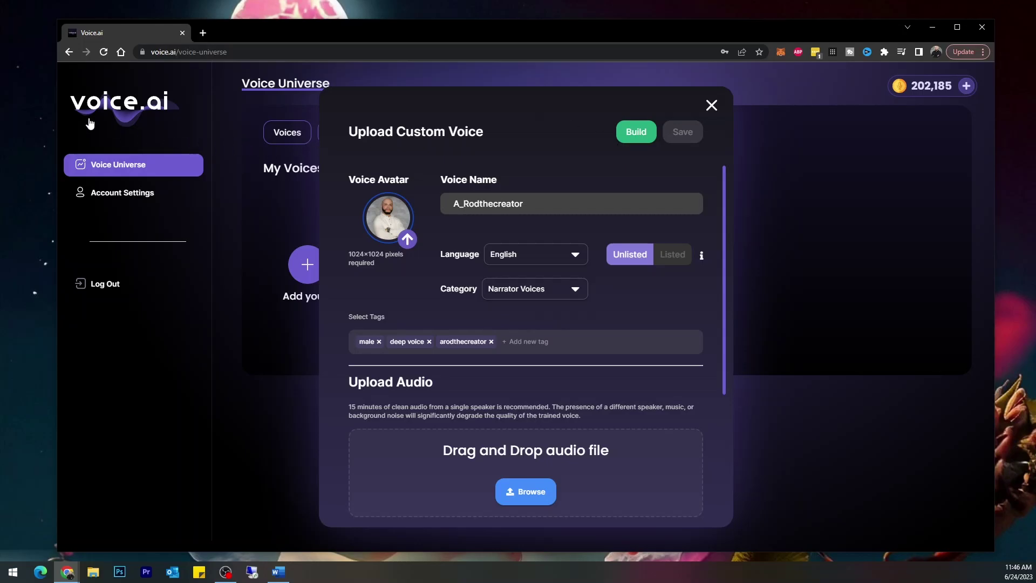
click(711, 105)
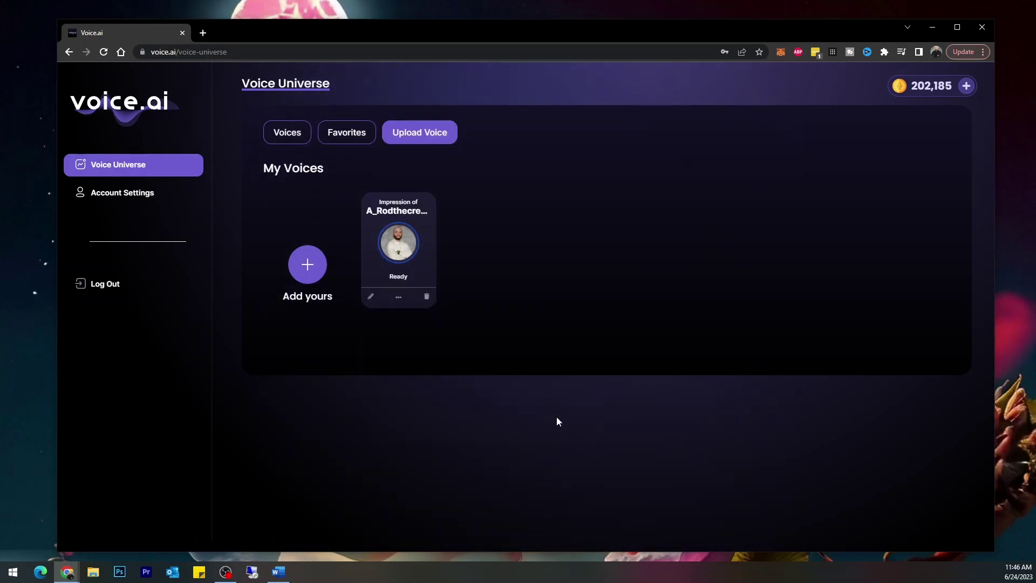